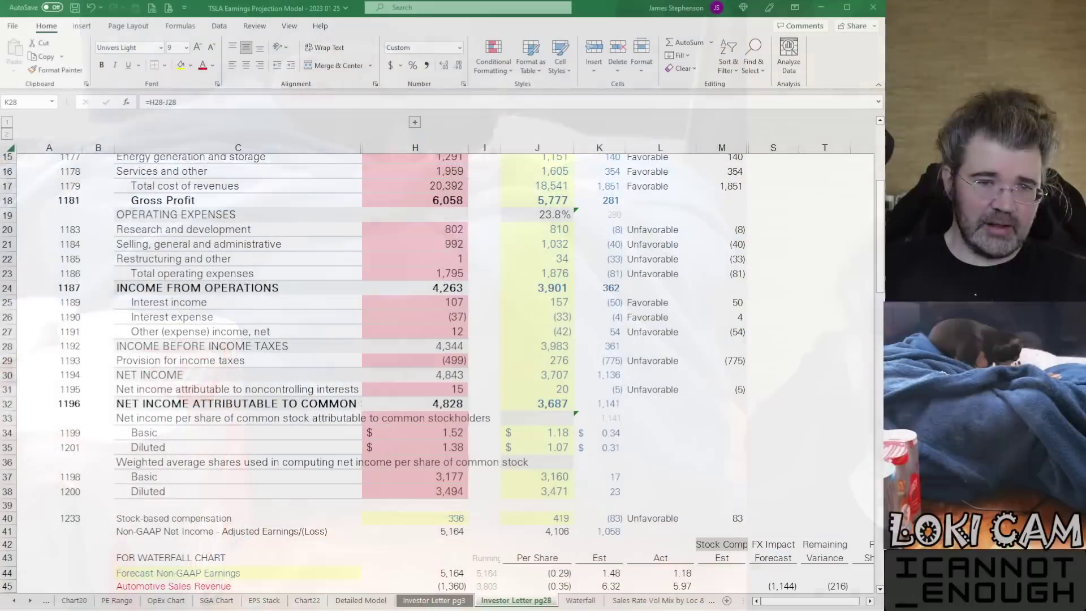
Switch to the Twitter window, view the tweet about the forecast-versus-actual waterfall chart and enlarge its image
{"action": "key", "text": "alt+Tab"}
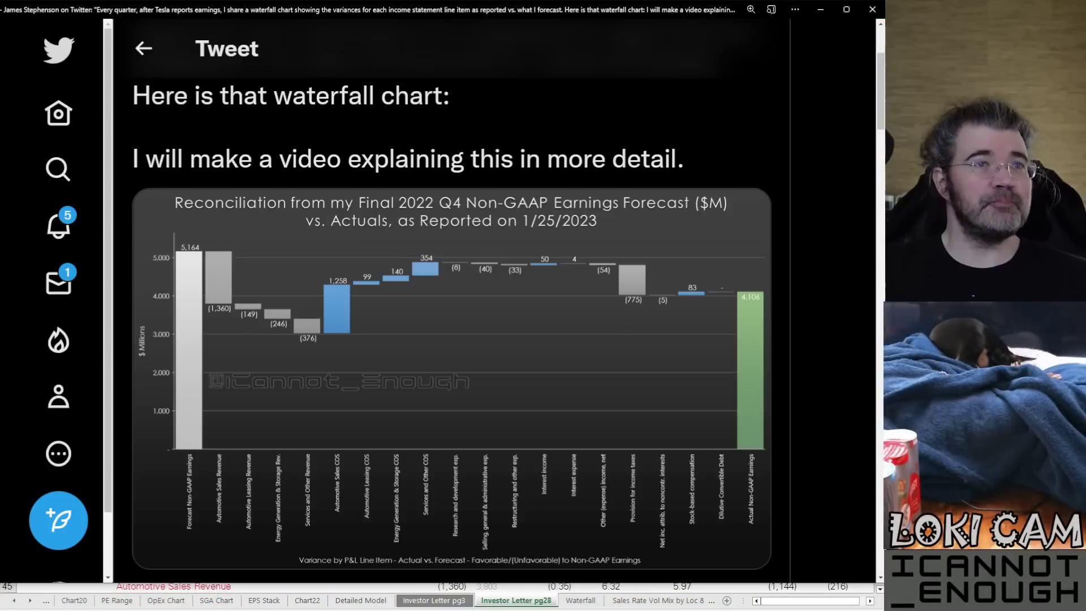
{"action": "scroll", "coordinate": [708, 324], "scroll_direction": "up", "scroll_amount": 4}
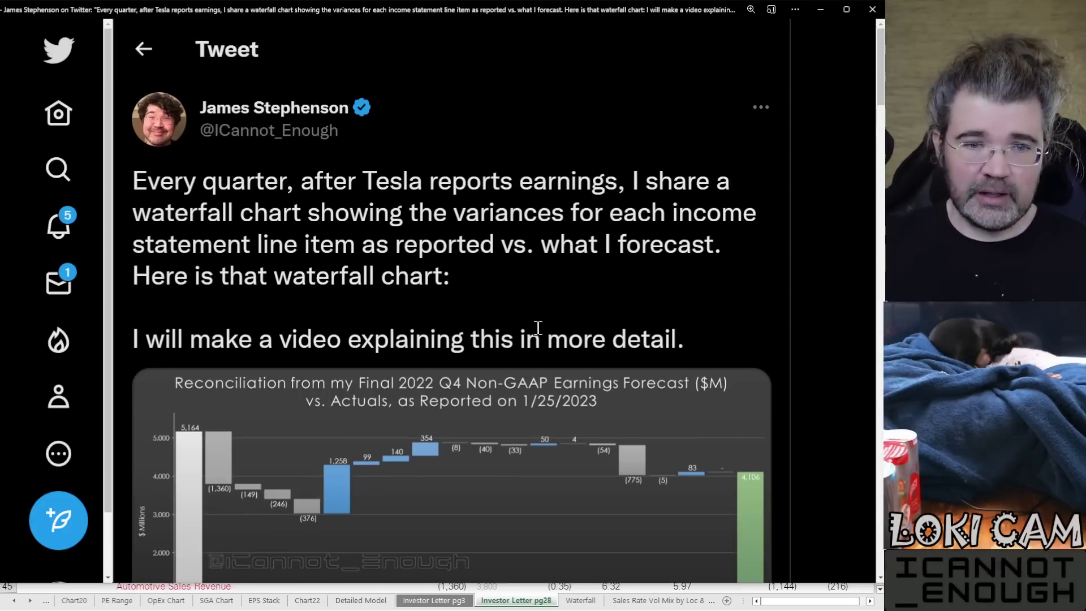
{"action": "scroll", "coordinate": [430, 311], "scroll_direction": "down", "scroll_amount": 3}
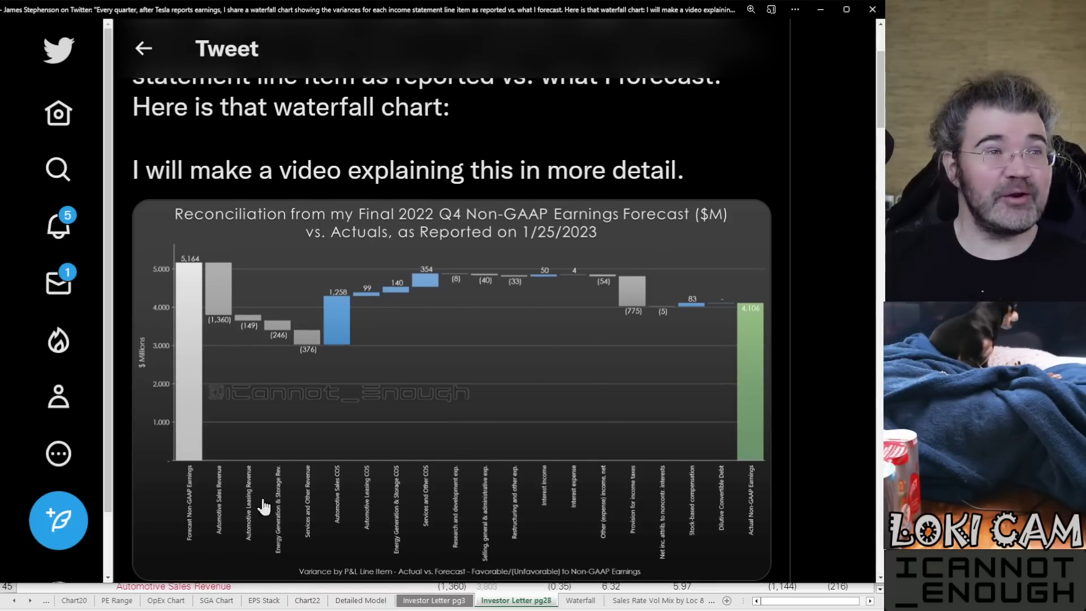
{"action": "double_click", "coordinate": [3, 585]}
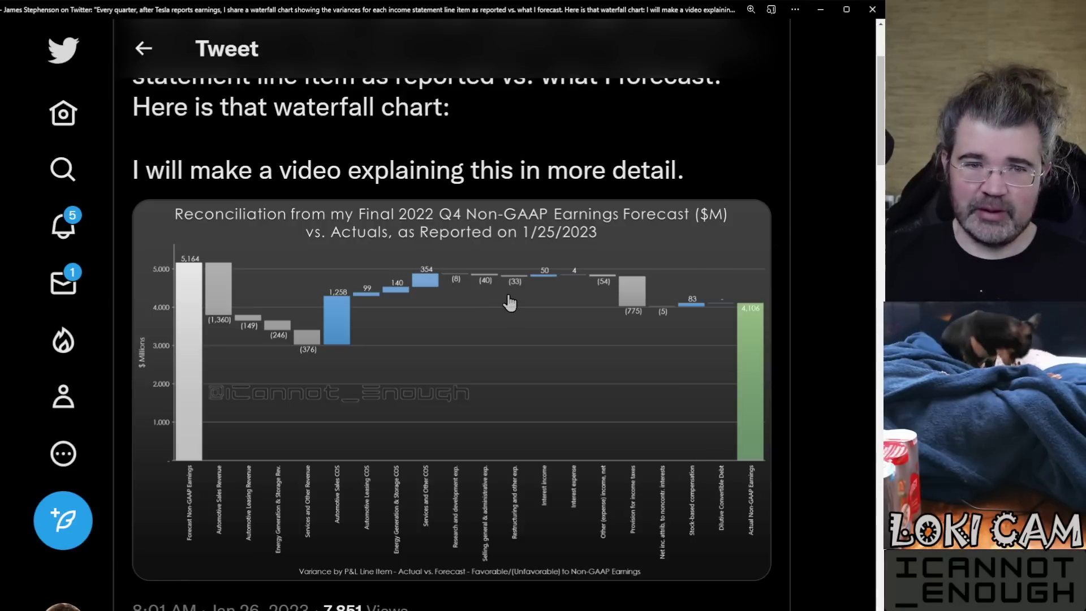
{"action": "left_click", "coordinate": [492, 301]}
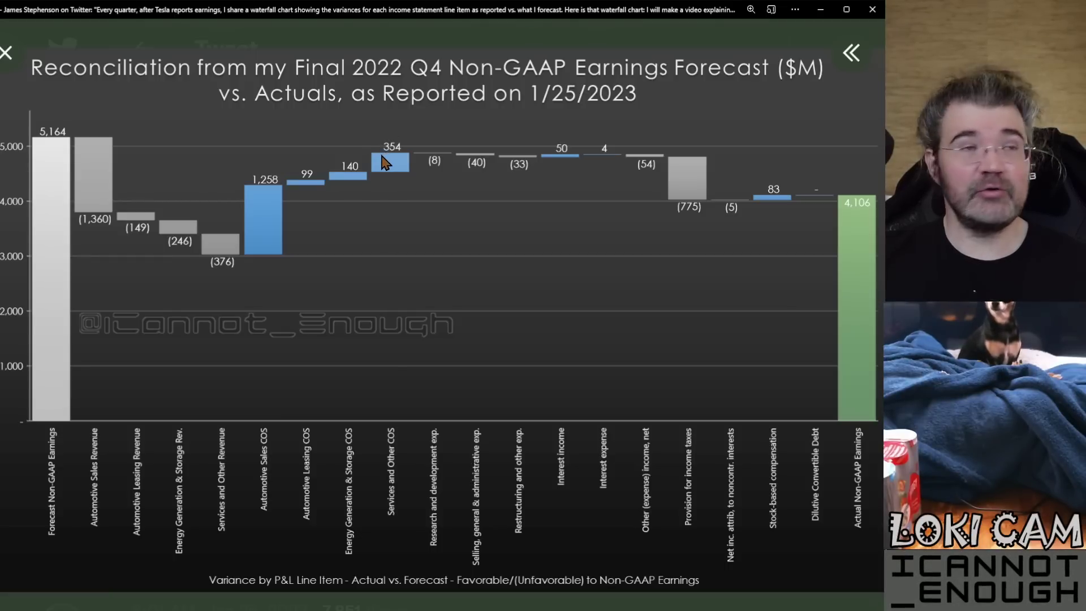
Return to the Excel earnings model and examine the FX Impact Forecast amounts for revenue and cost of sales, plus their total
{"action": "left_click", "coordinate": [820, 13]}
{"action": "scroll", "coordinate": [631, 399], "scroll_direction": "down", "scroll_amount": 3}
{"action": "scroll", "coordinate": [632, 399], "scroll_direction": "down", "scroll_amount": 3}
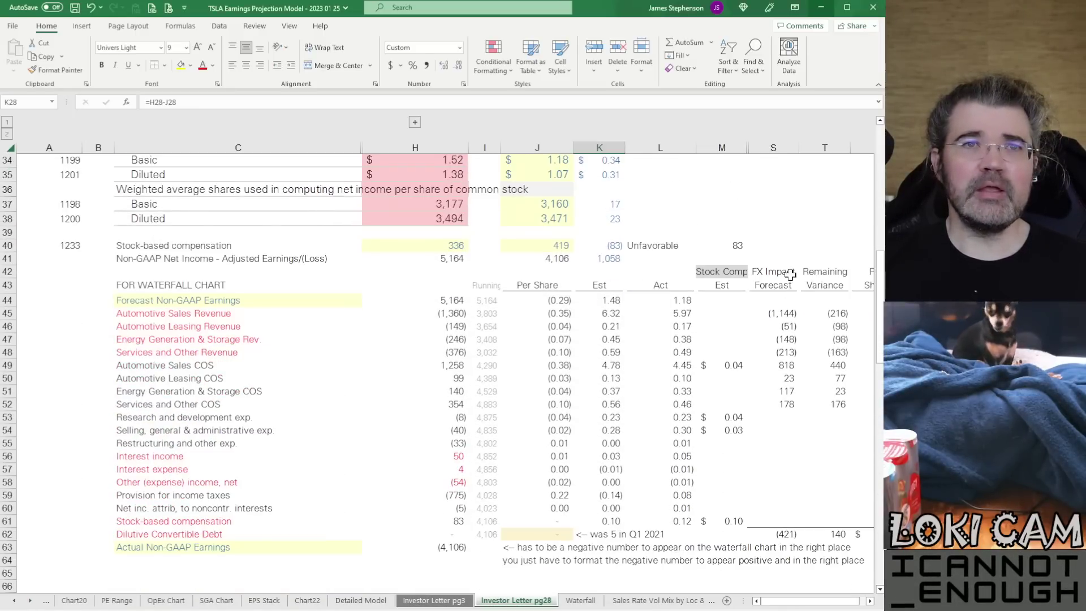
{"action": "left_click", "coordinate": [773, 272]}
{"action": "left_click_drag", "start_coordinate": [771, 315], "coordinate": [758, 400]}
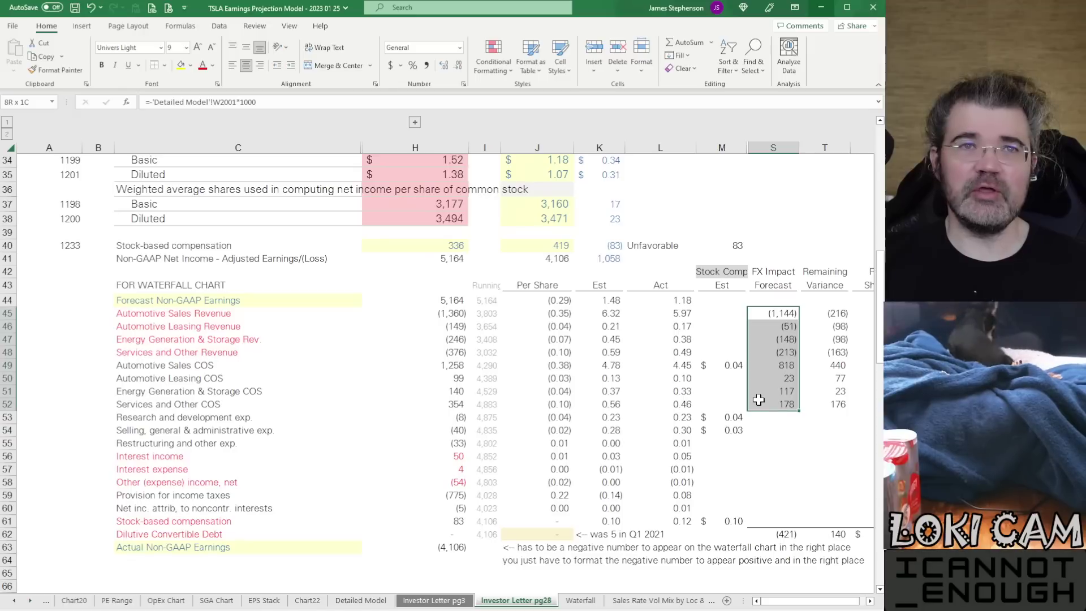
{"action": "left_click_drag", "start_coordinate": [775, 312], "coordinate": [764, 401]}
{"action": "left_click_drag", "start_coordinate": [776, 321], "coordinate": [753, 353]}
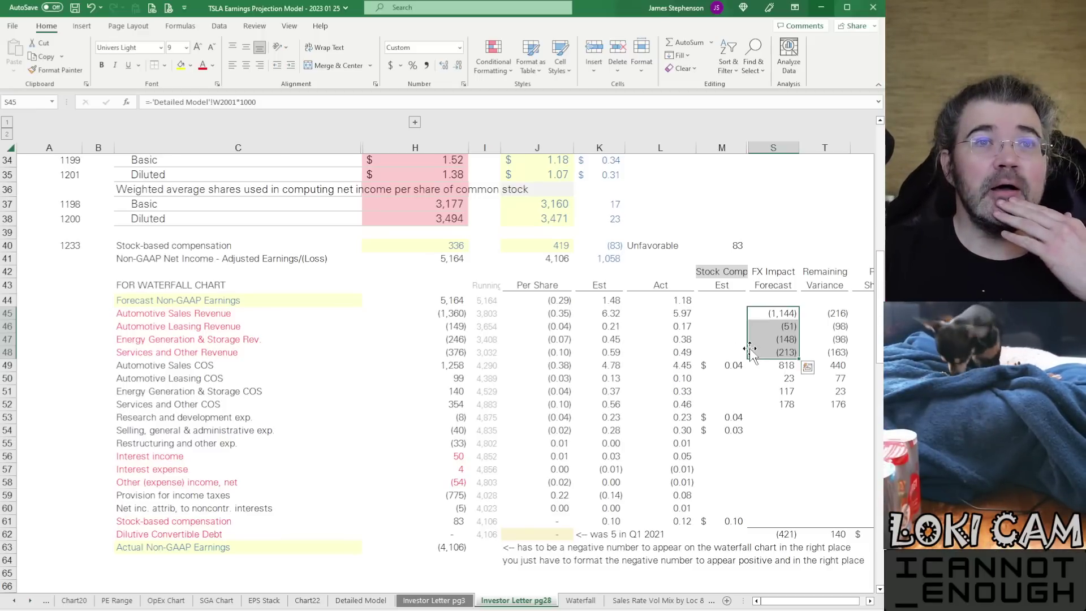
{"action": "left_click", "coordinate": [764, 535]}
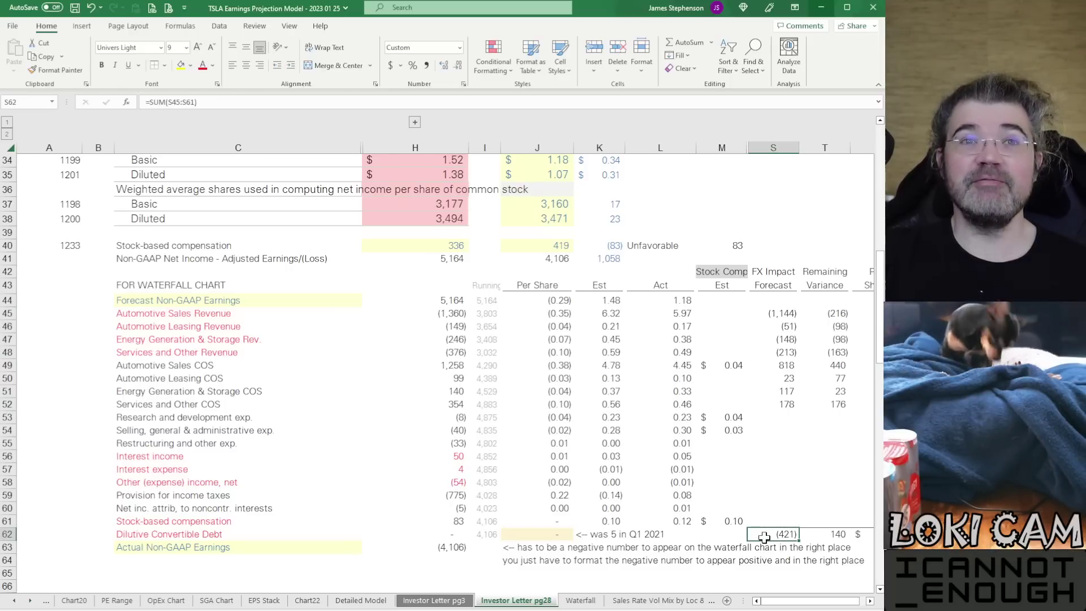
Compare forecast and actual total revenues in the income statement and check the forecast gross profit
{"action": "scroll", "coordinate": [764, 535], "scroll_direction": "up", "scroll_amount": 10}
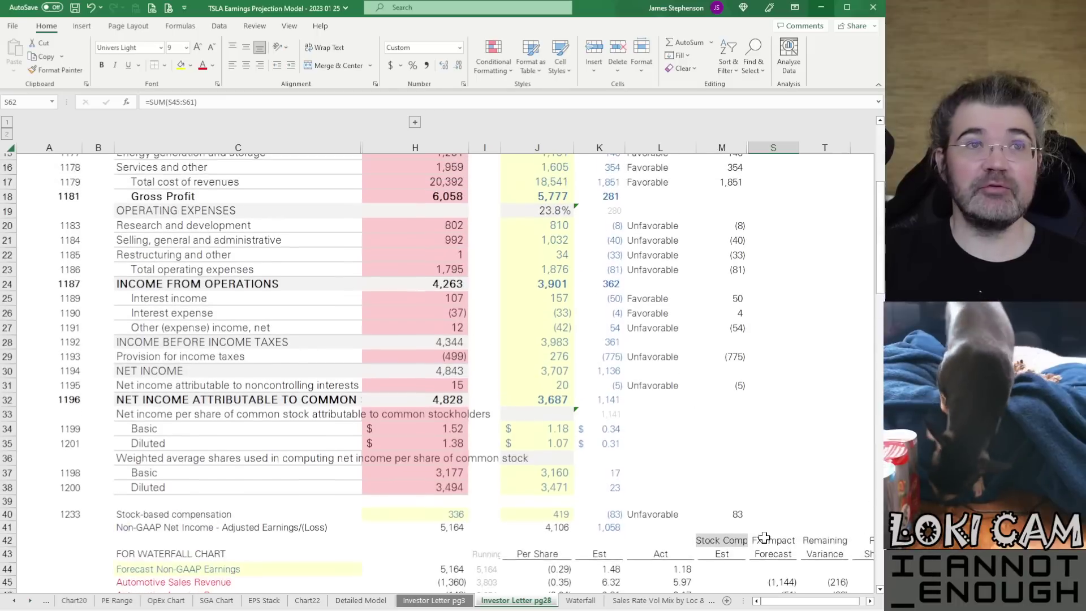
{"action": "scroll", "coordinate": [764, 535], "scroll_direction": "up", "scroll_amount": 1}
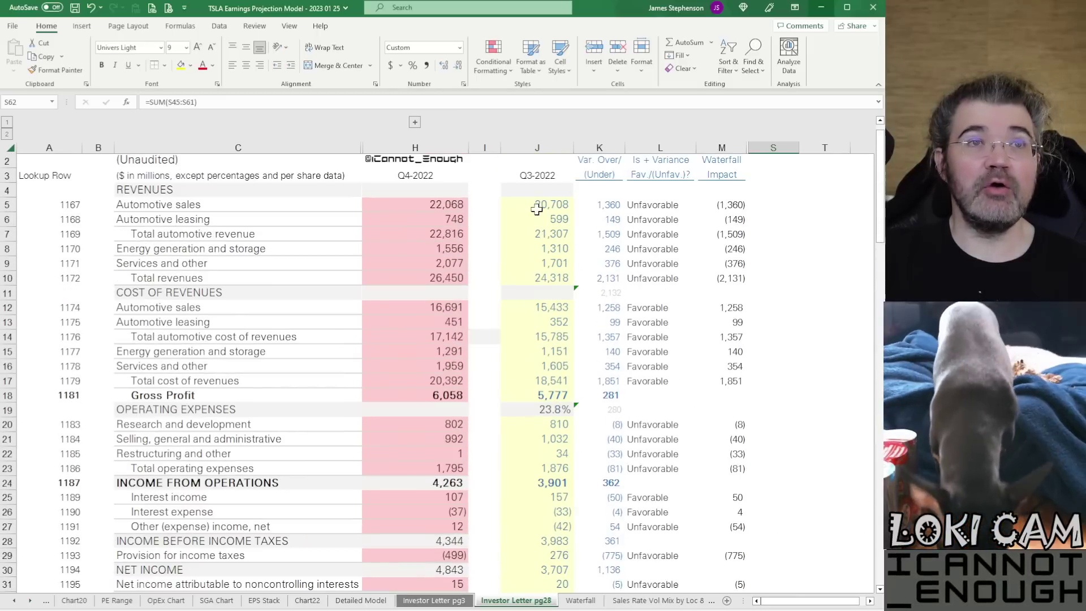
{"action": "left_click", "coordinate": [437, 279]}
{"action": "left_click", "coordinate": [531, 278]}
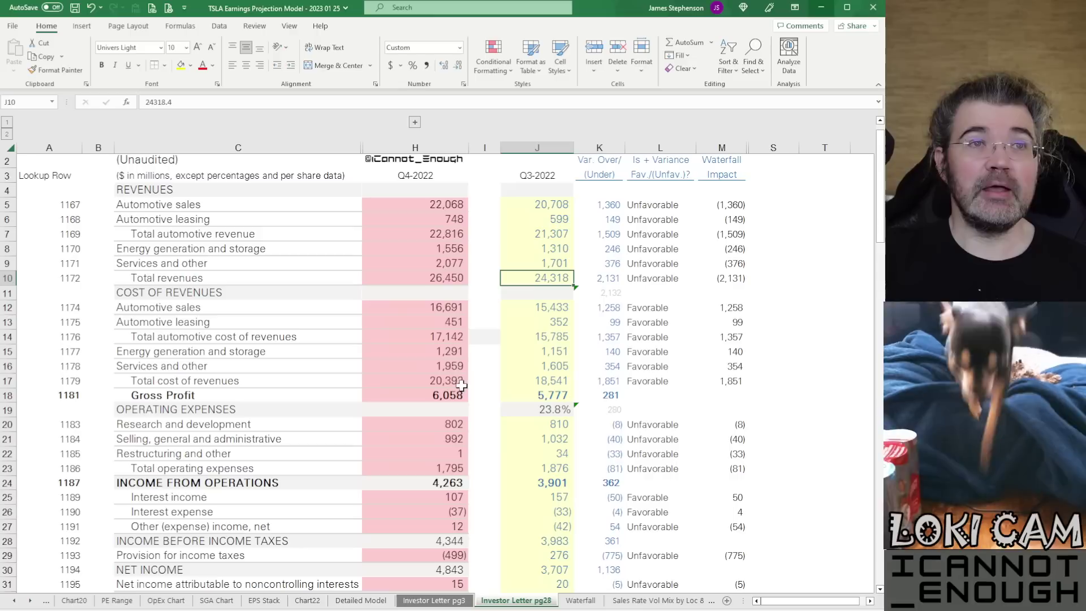
{"action": "left_click", "coordinate": [424, 396]}
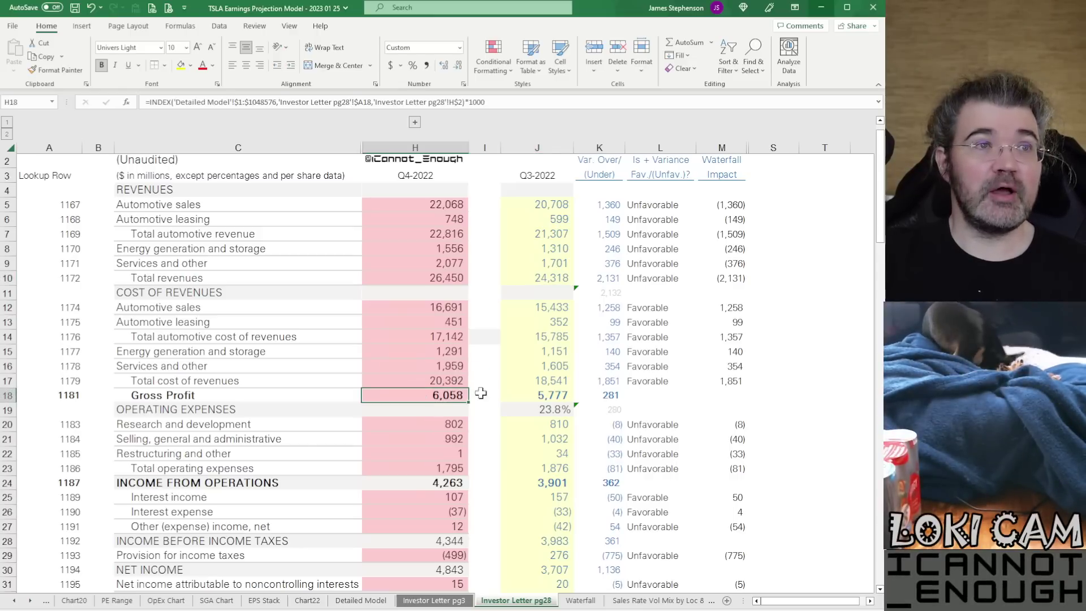
Compare forecast and actual total cost of revenues and inspect the variance between them
{"action": "left_click", "coordinate": [430, 379]}
{"action": "left_click", "coordinate": [523, 377]}
{"action": "left_click", "coordinate": [435, 380]}
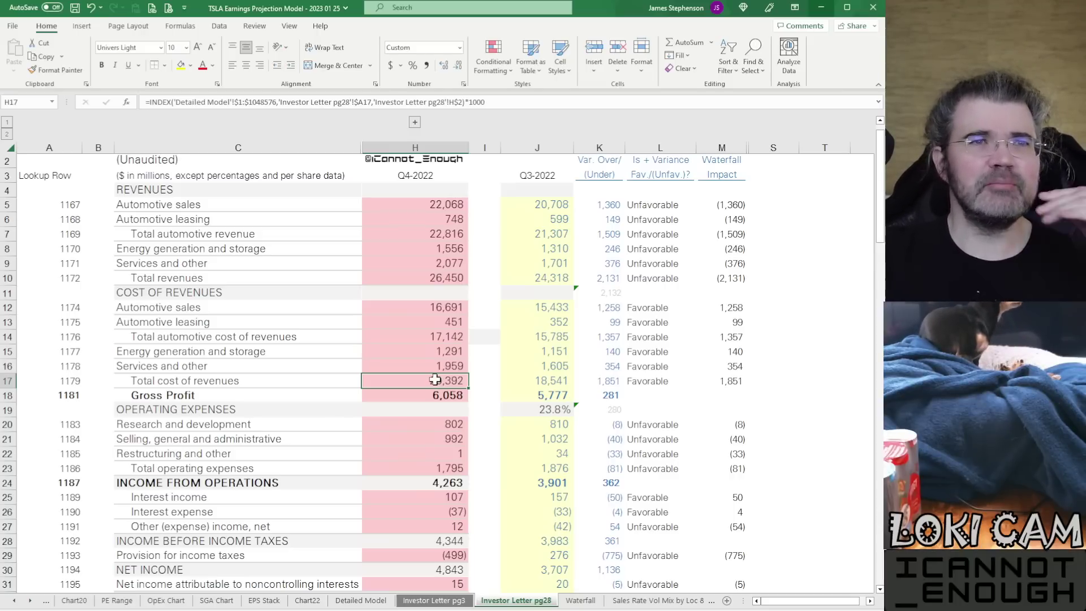
{"action": "left_click", "coordinate": [601, 386]}
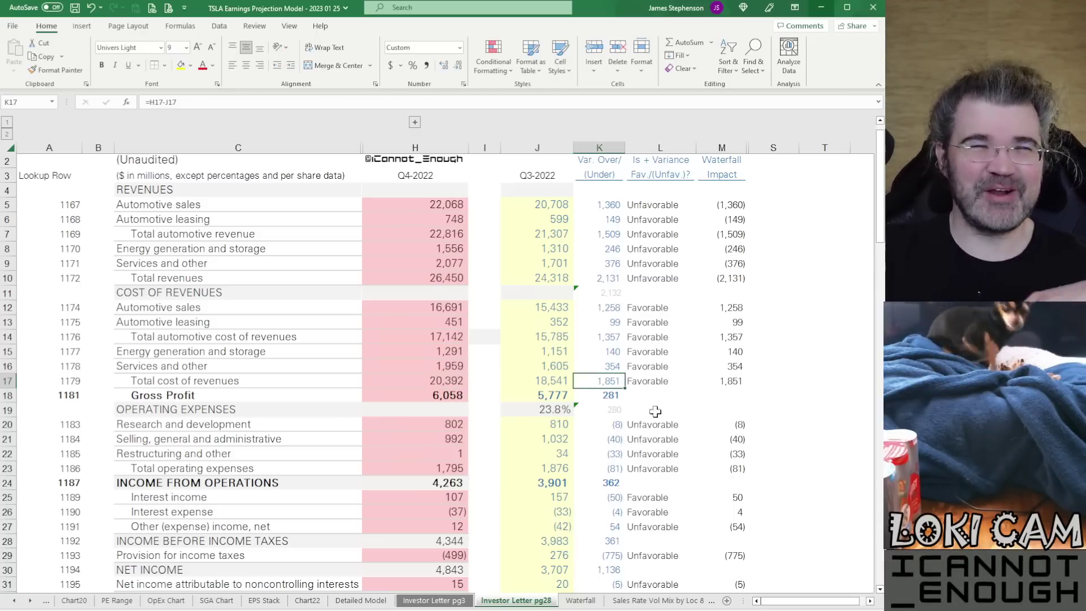
Inspect the profit subtotal variances from gross profit through income from operations to income before income taxes
{"action": "left_click", "coordinate": [587, 395]}
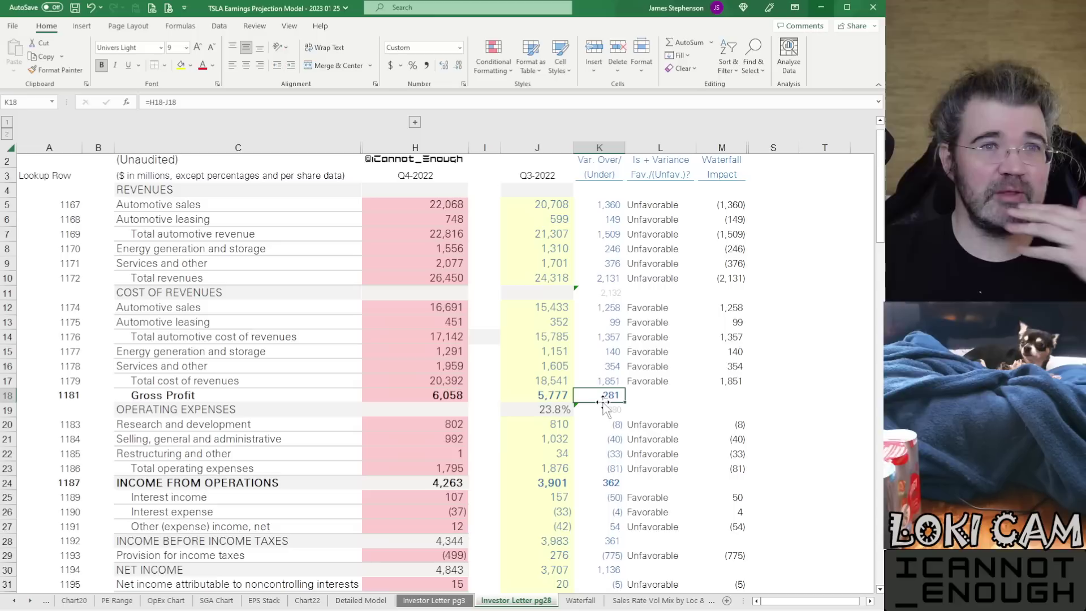
{"action": "left_click", "coordinate": [595, 482]}
{"action": "left_click", "coordinate": [588, 541]}
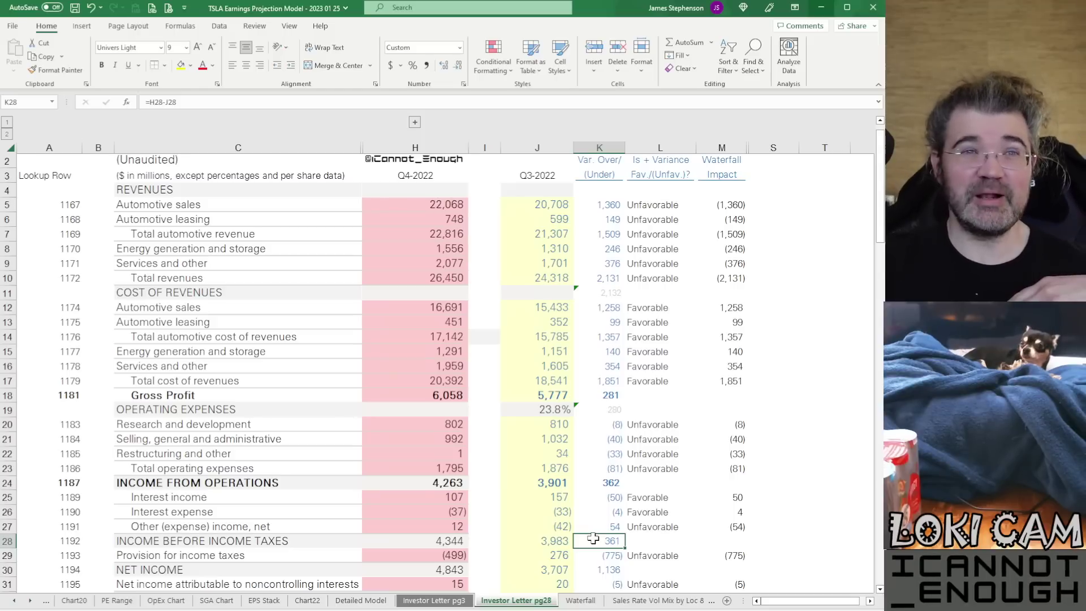
{"action": "left_click", "coordinate": [600, 479]}
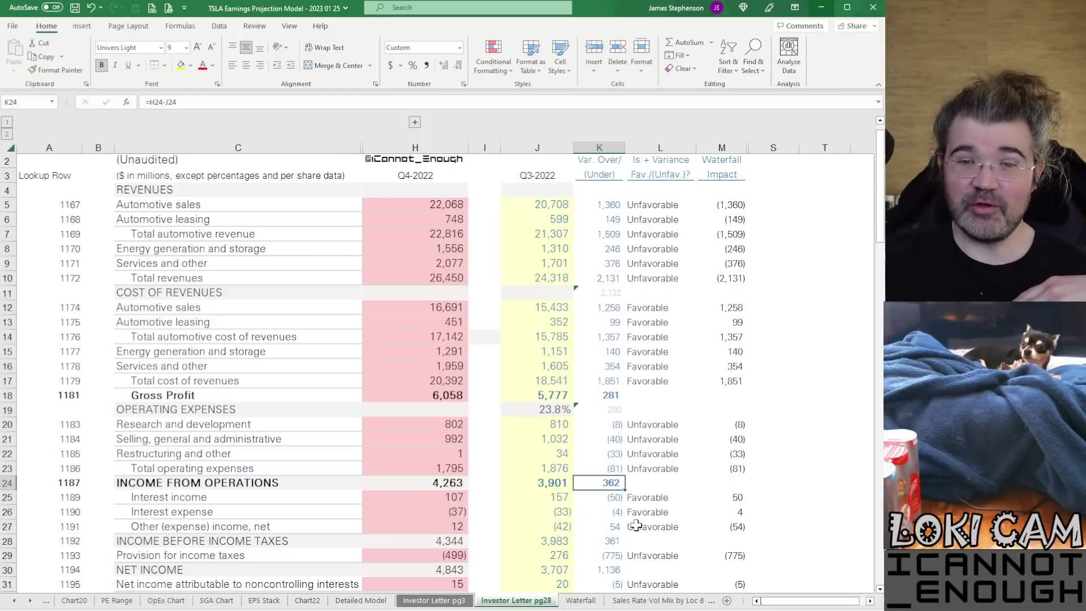
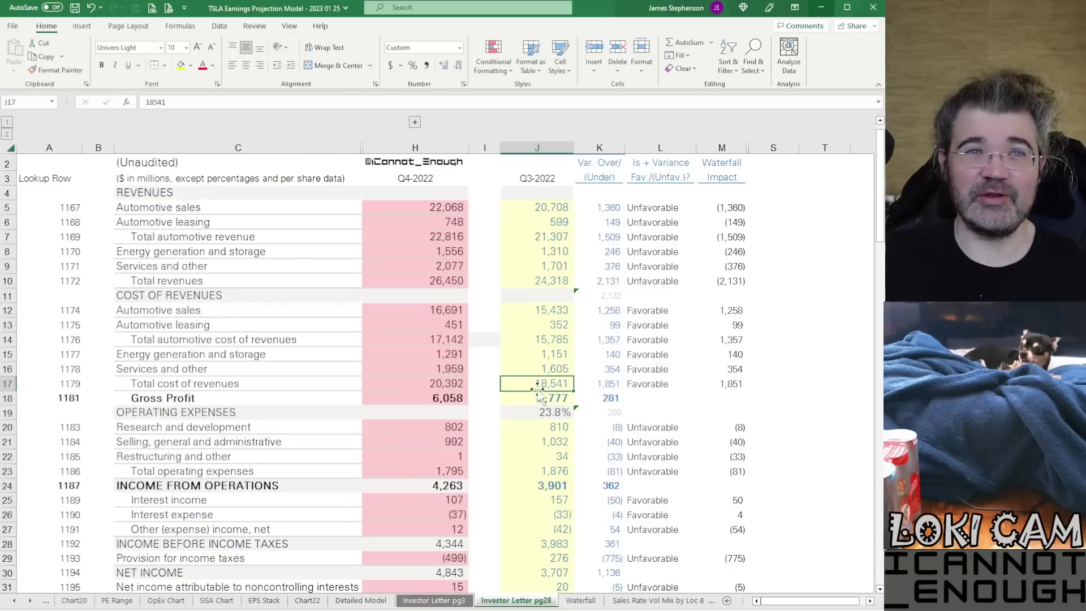
Check the total cost of revenues' favorability and waterfall impact, and review the operating expense variances down to the total
{"action": "left_click", "coordinate": [652, 382]}
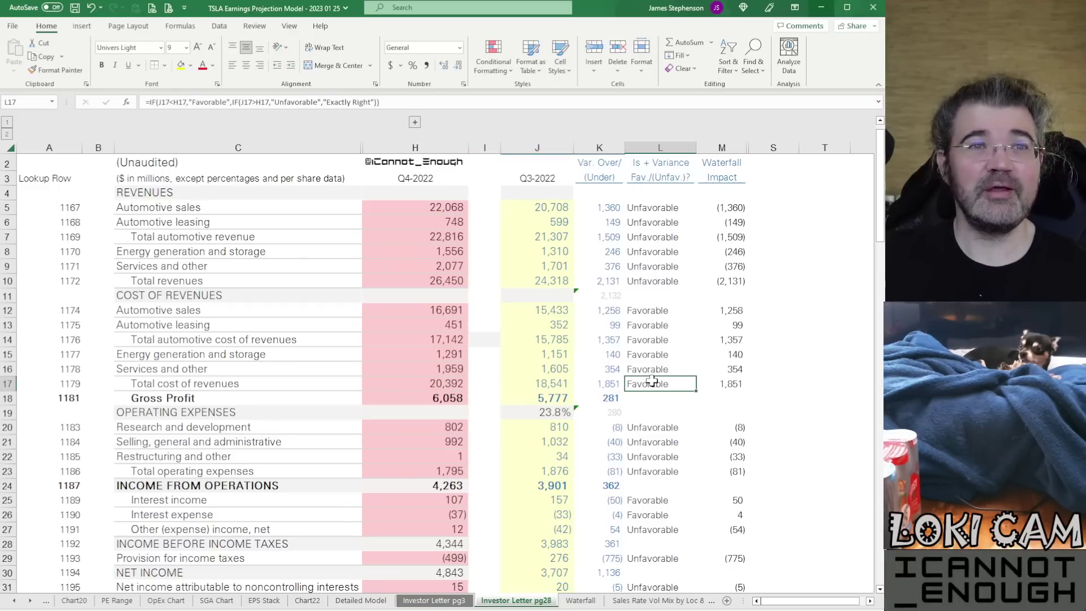
{"action": "left_click", "coordinate": [717, 384]}
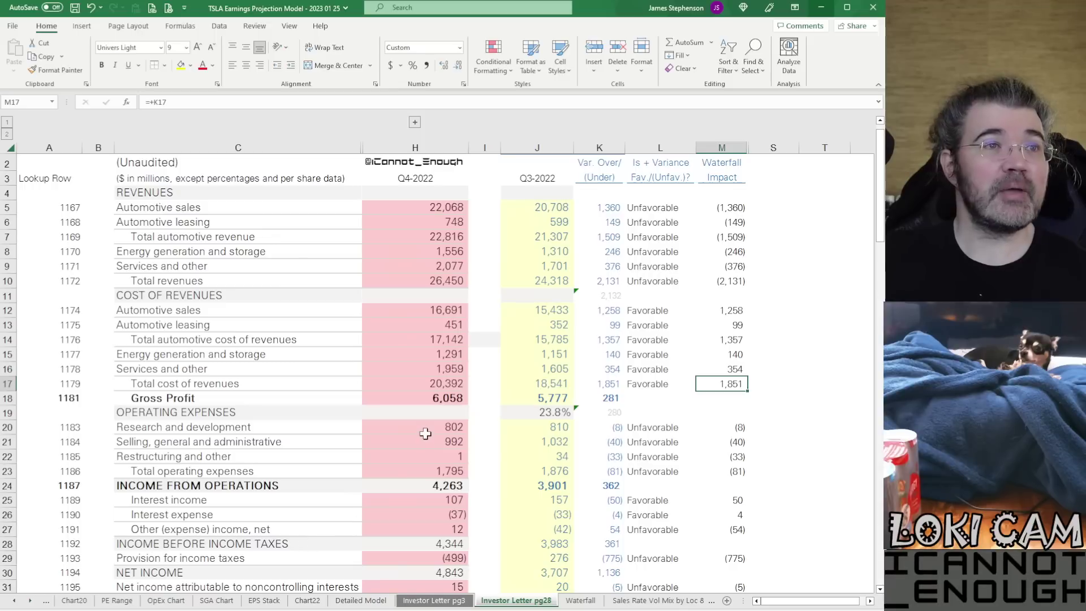
{"action": "left_click", "coordinate": [442, 425]}
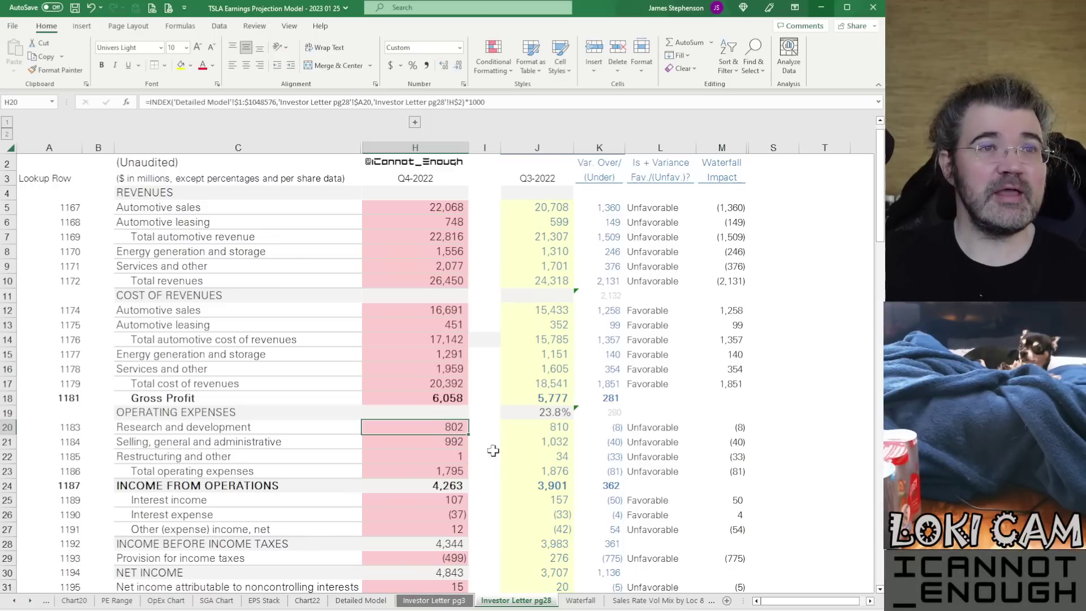
{"action": "left_click", "coordinate": [604, 428]}
{"action": "left_click", "coordinate": [600, 441]}
{"action": "left_click", "coordinate": [597, 458]}
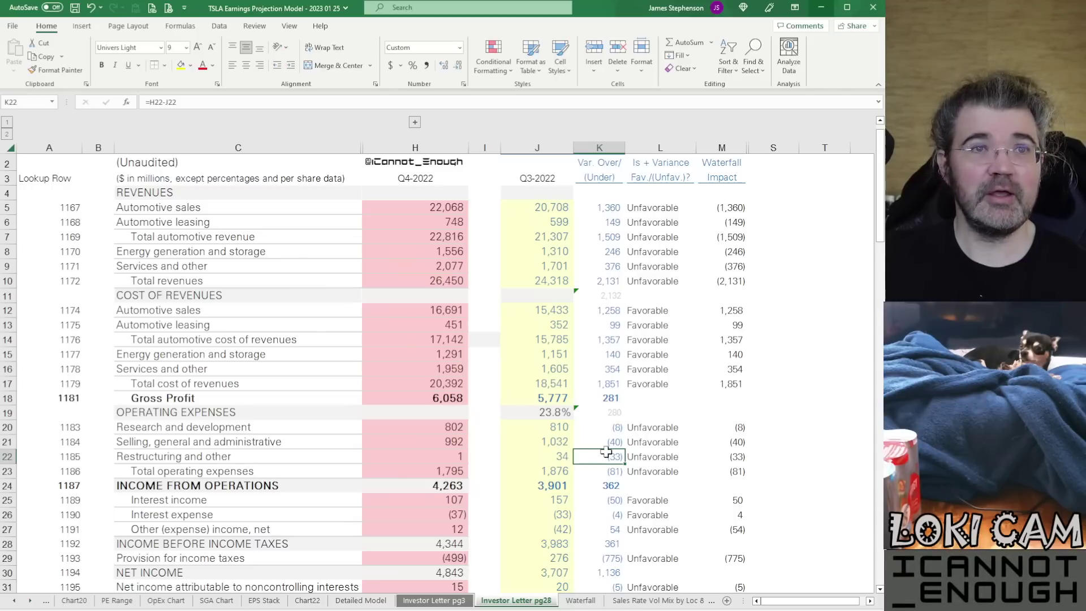
{"action": "left_click", "coordinate": [517, 458]}
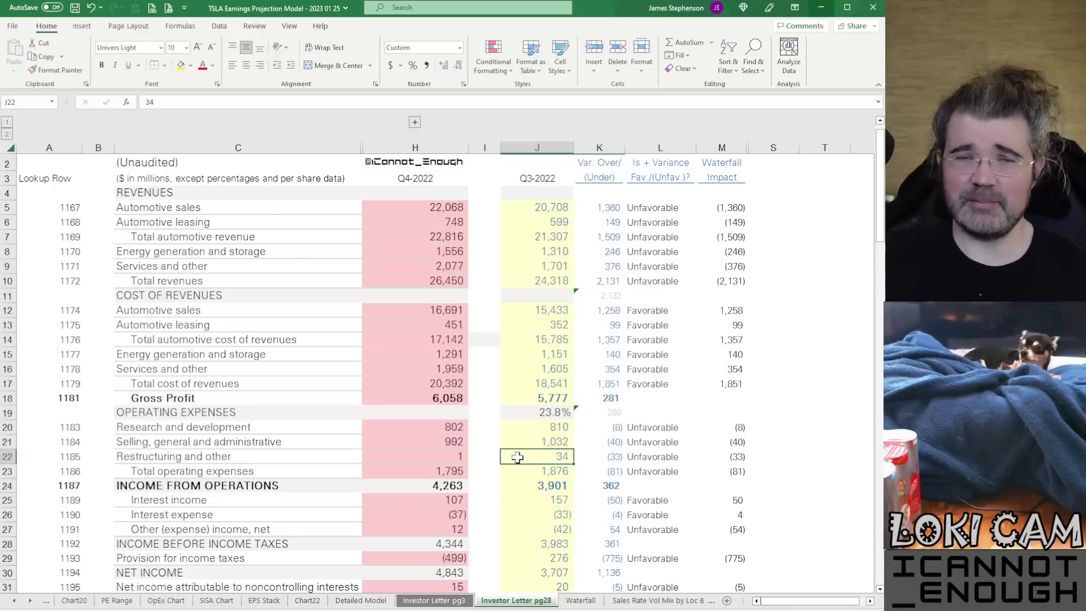
{"action": "left_click", "coordinate": [594, 459]}
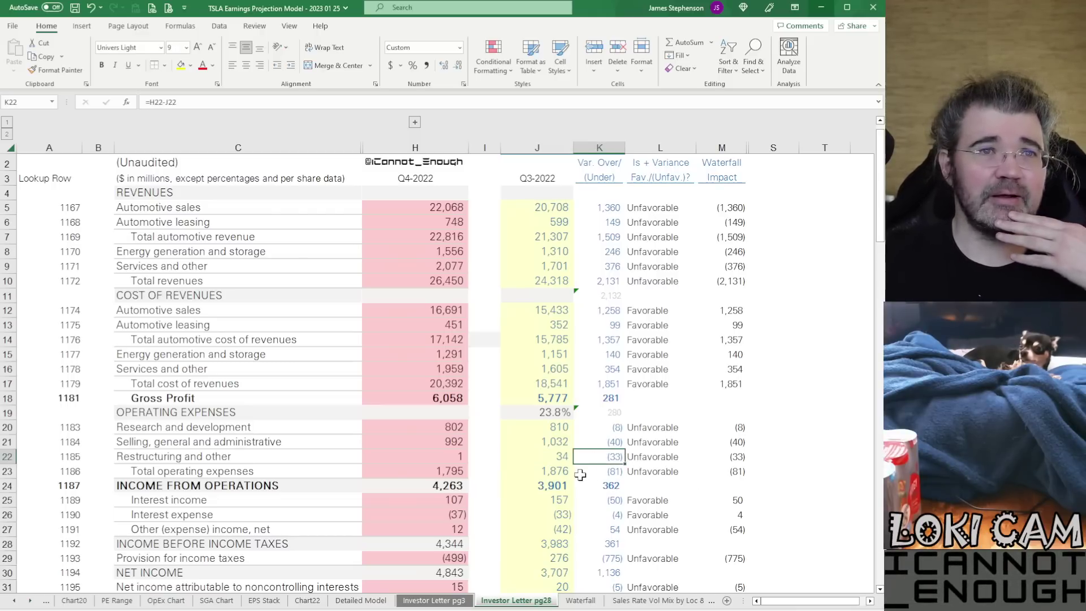
{"action": "left_click", "coordinate": [599, 474]}
Review the interest income and interest expense variances, including the interest income forecast and actual amounts
{"action": "scroll", "coordinate": [712, 465], "scroll_direction": "down", "scroll_amount": 3}
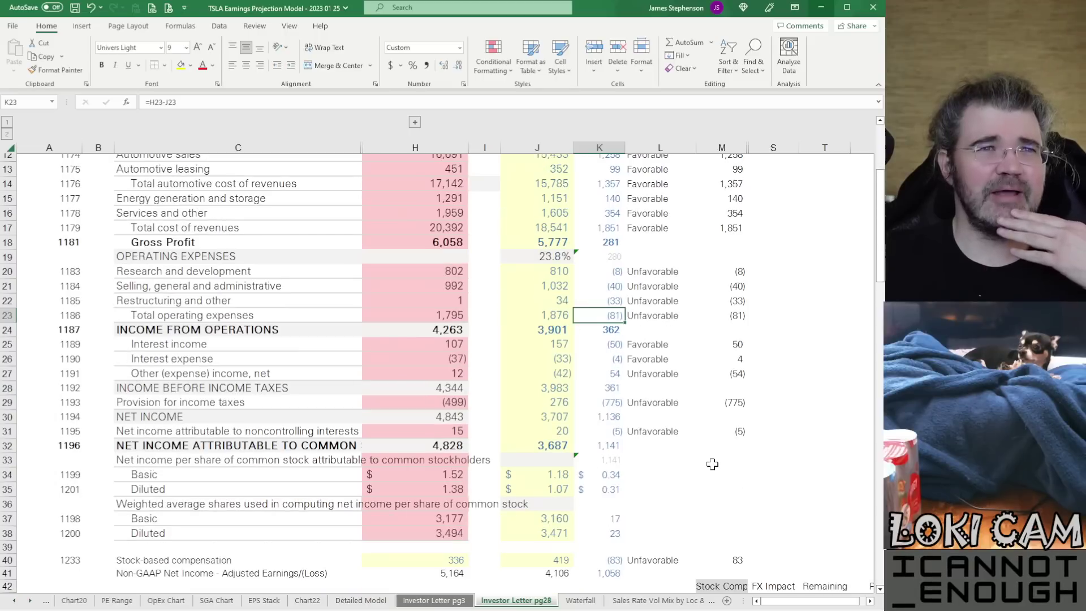
{"action": "left_click", "coordinate": [588, 347]}
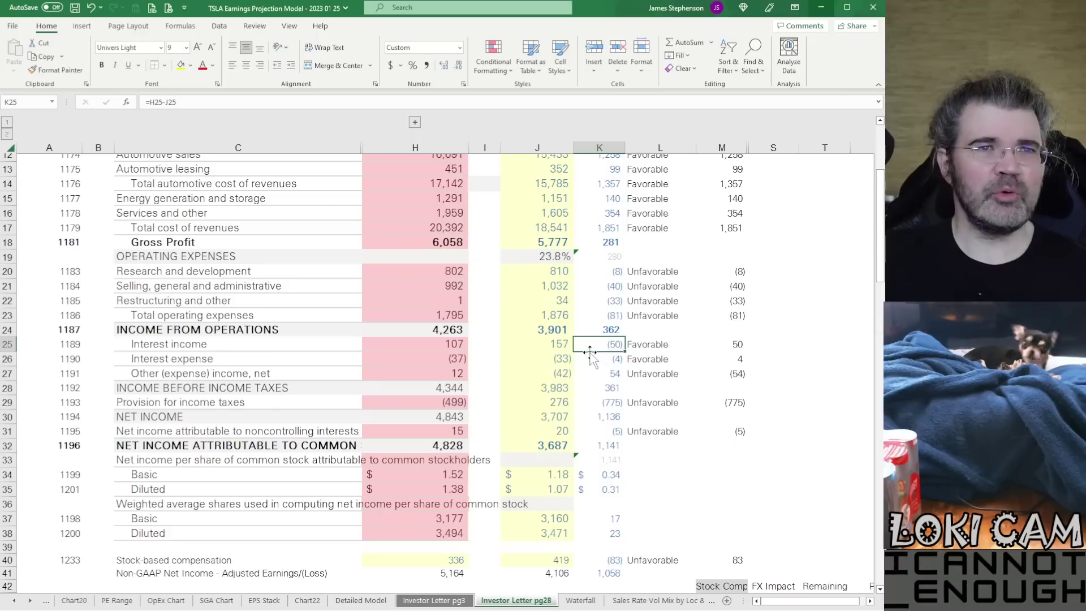
{"action": "left_click", "coordinate": [588, 357]}
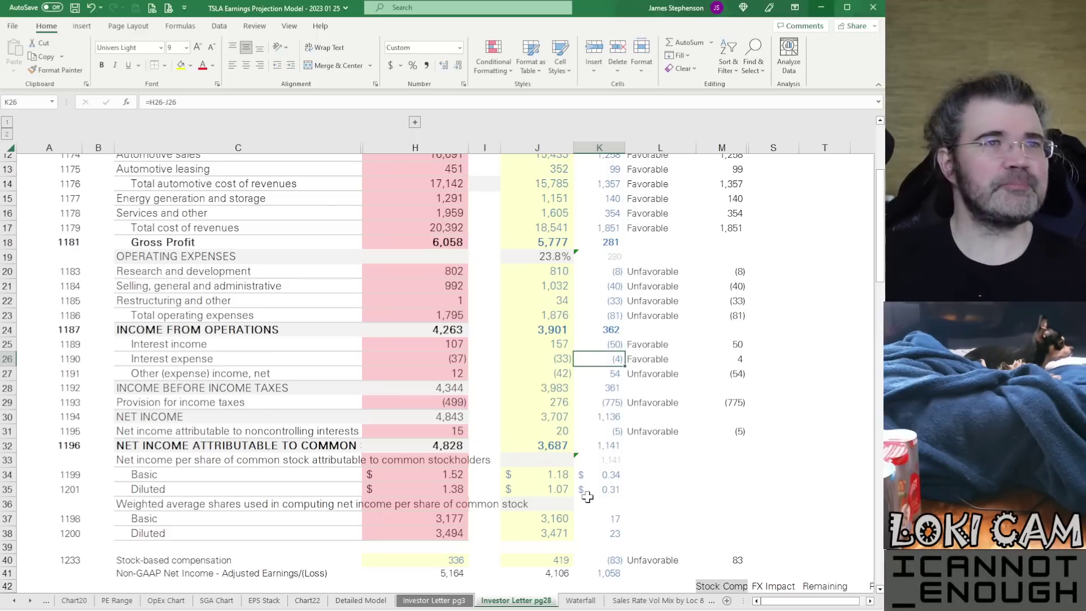
{"action": "key", "text": "Up"}
{"action": "key", "text": "Left"}
{"action": "key", "text": "Left"}
{"action": "key", "text": "Left"}
{"action": "key", "text": "Right"}
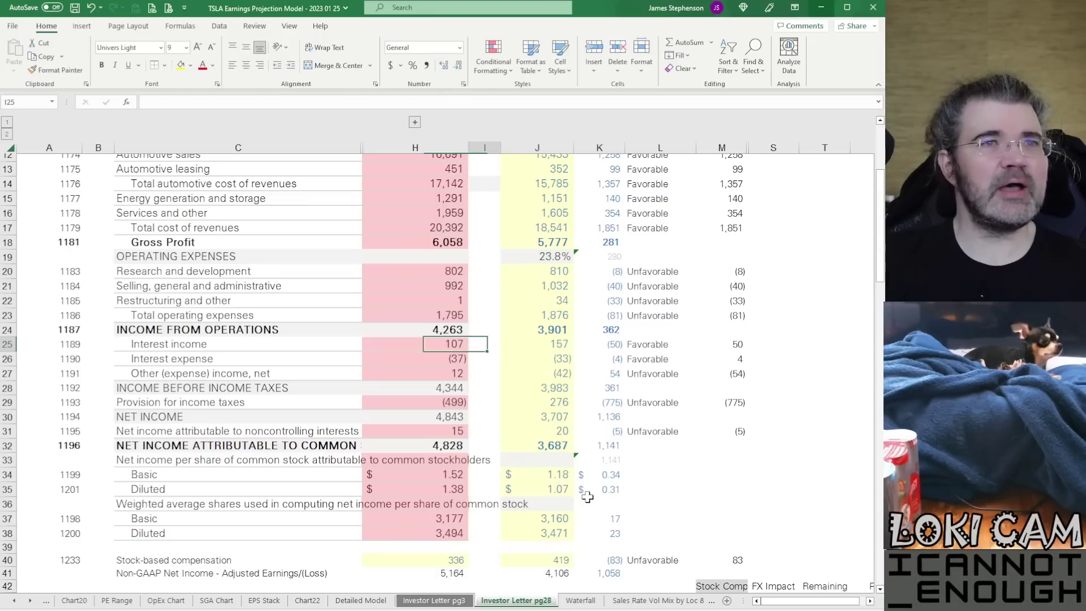
{"action": "key", "text": "Right"}
{"action": "key", "text": "Right"}
{"action": "key", "text": "Down"}
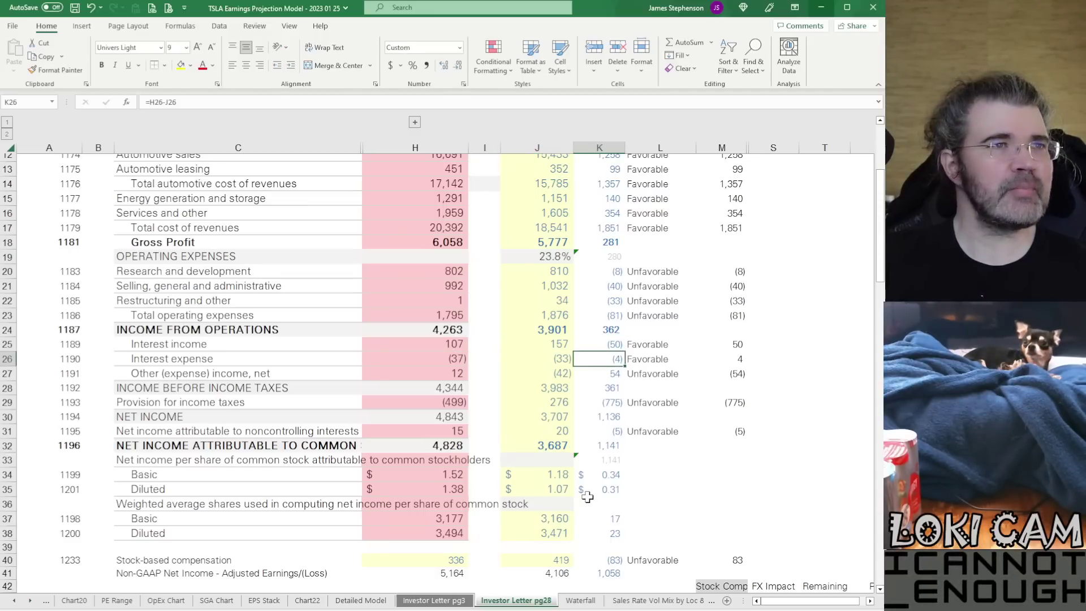
Check the other (expense) income variance and select the three variances K25:K27 from interest income to other income together
{"action": "key", "text": "Down"}
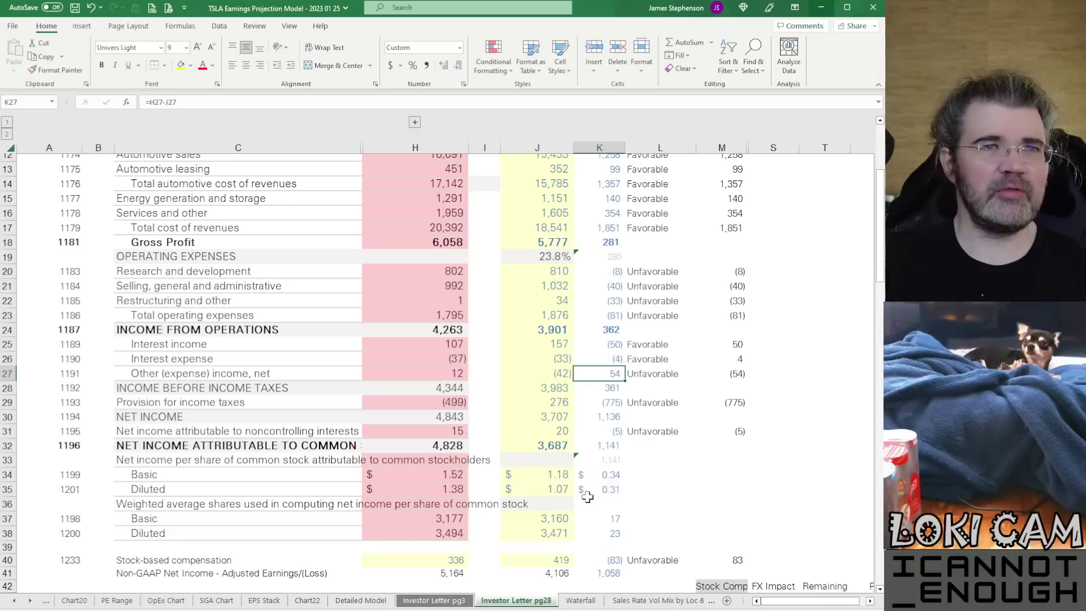
{"action": "key", "text": "Up"}
{"action": "key", "text": "Up"}
{"action": "key", "text": "shift+Down"}
{"action": "key", "text": "shift+Down"}
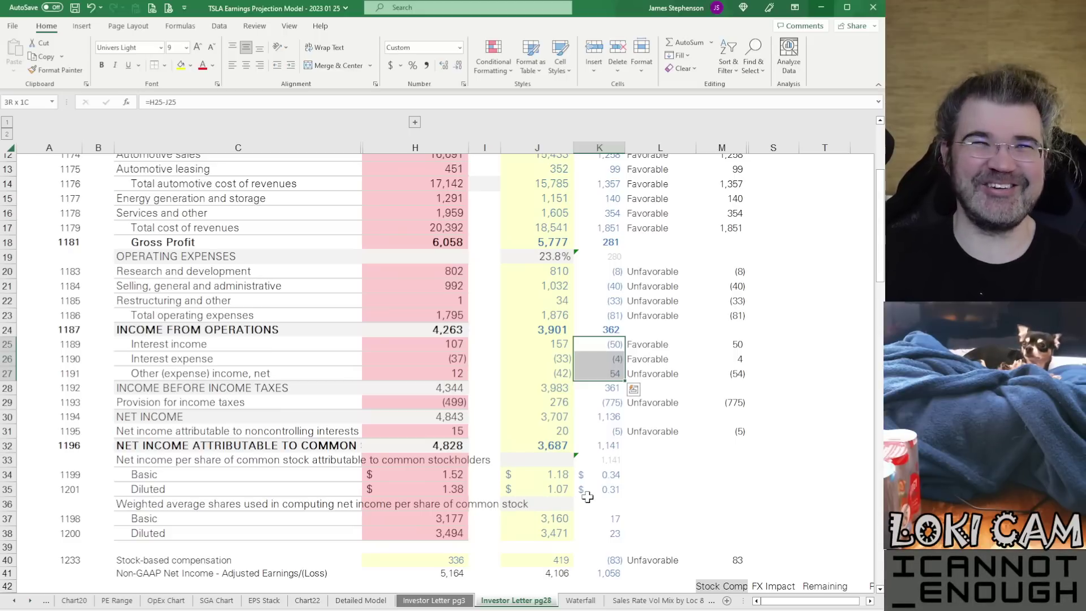
Examine income before income taxes across its variance, actual and forecast values in row 28
{"action": "key", "text": "Up"}
{"action": "key", "text": "Down"}
{"action": "key", "text": "Down"}
{"action": "key", "text": "Down"}
{"action": "key", "text": "Down"}
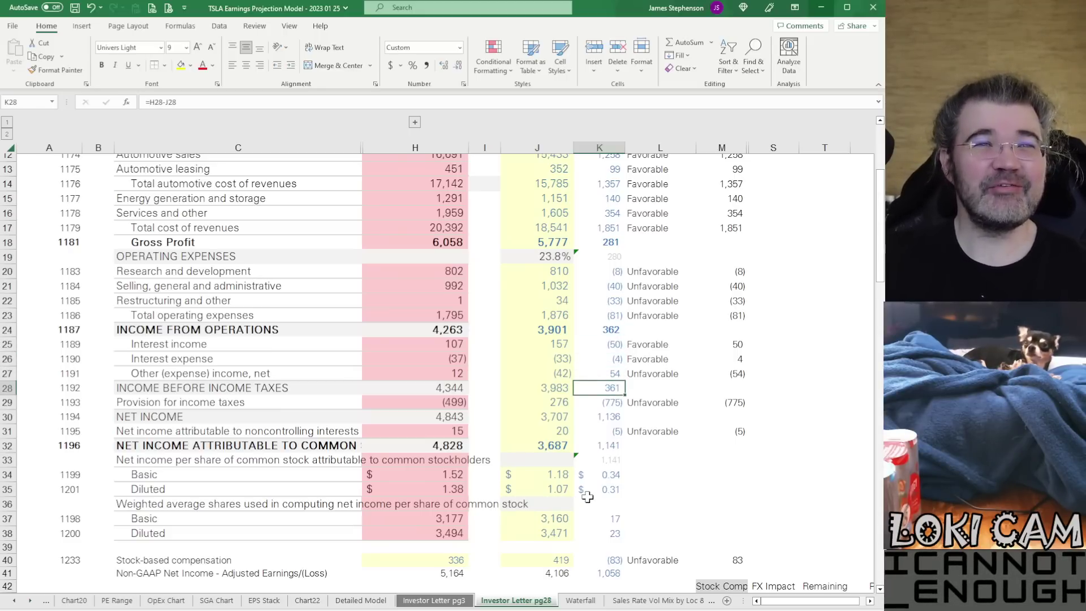
{"action": "key", "text": "Left"}
{"action": "key", "text": "Left"}
{"action": "key", "text": "Left"}
{"action": "key", "text": "Right"}
{"action": "key", "text": "Right"}
{"action": "key", "text": "Right"}
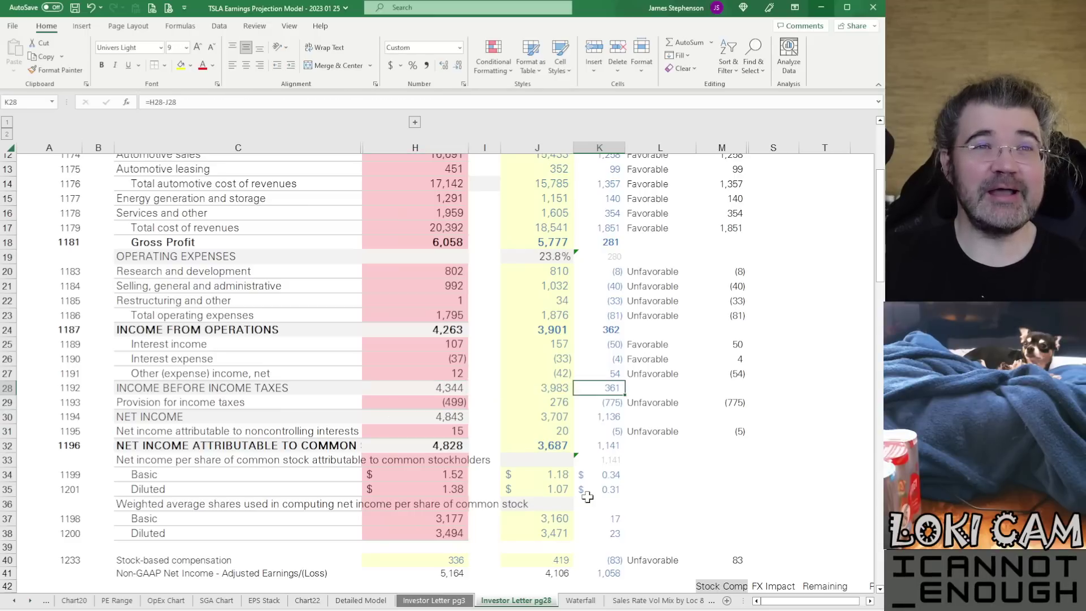
{"action": "key", "text": "Left"}
{"action": "key", "text": "Left"}
{"action": "key", "text": "Left"}
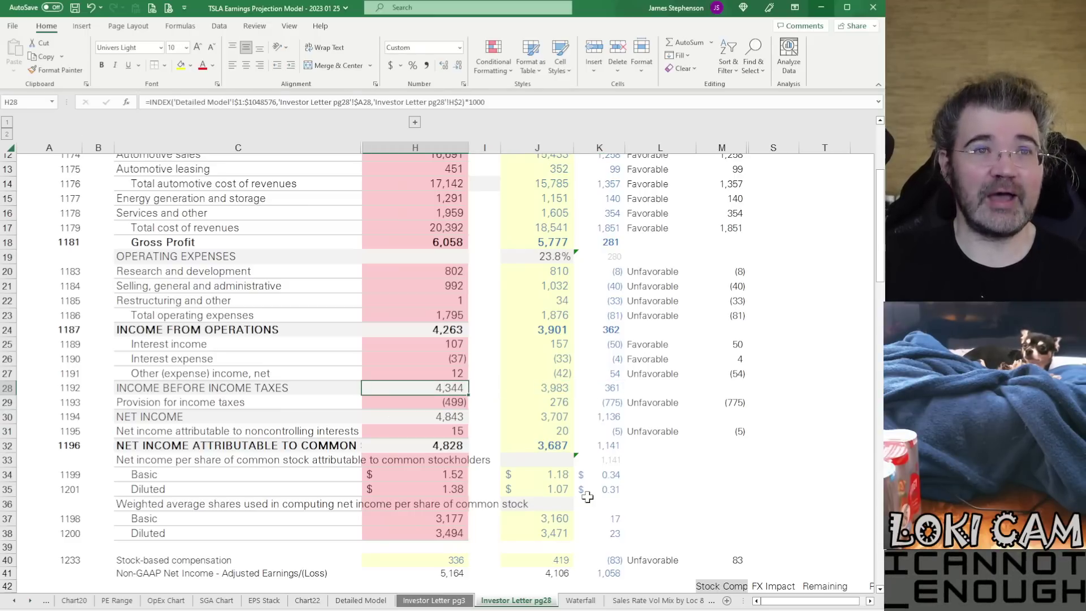
Check the income before income taxes variance, and review the provision for income taxes across its variance, forecast and actual amounts
{"action": "key", "text": "Right"}
{"action": "key", "text": "Right"}
{"action": "key", "text": "Right"}
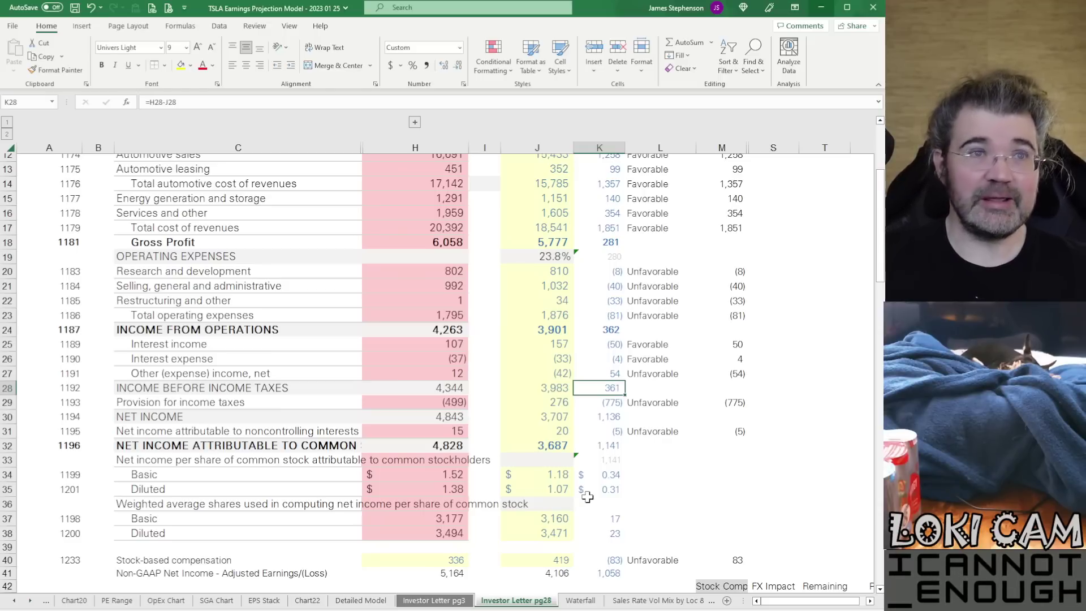
{"action": "key", "text": "Down"}
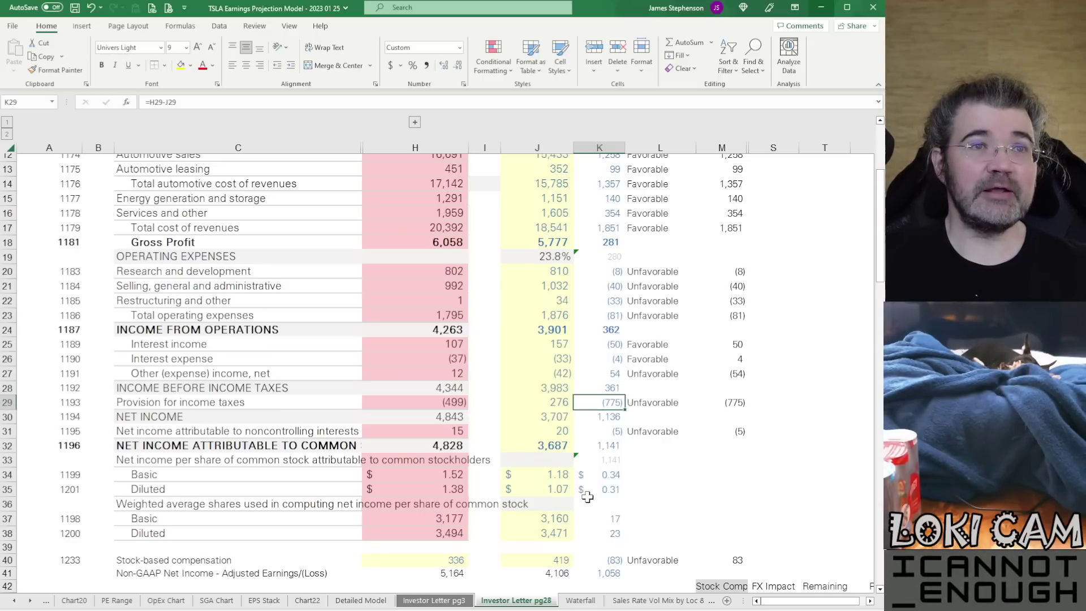
{"action": "key", "text": "Left"}
{"action": "key", "text": "Left"}
{"action": "key", "text": "Left"}
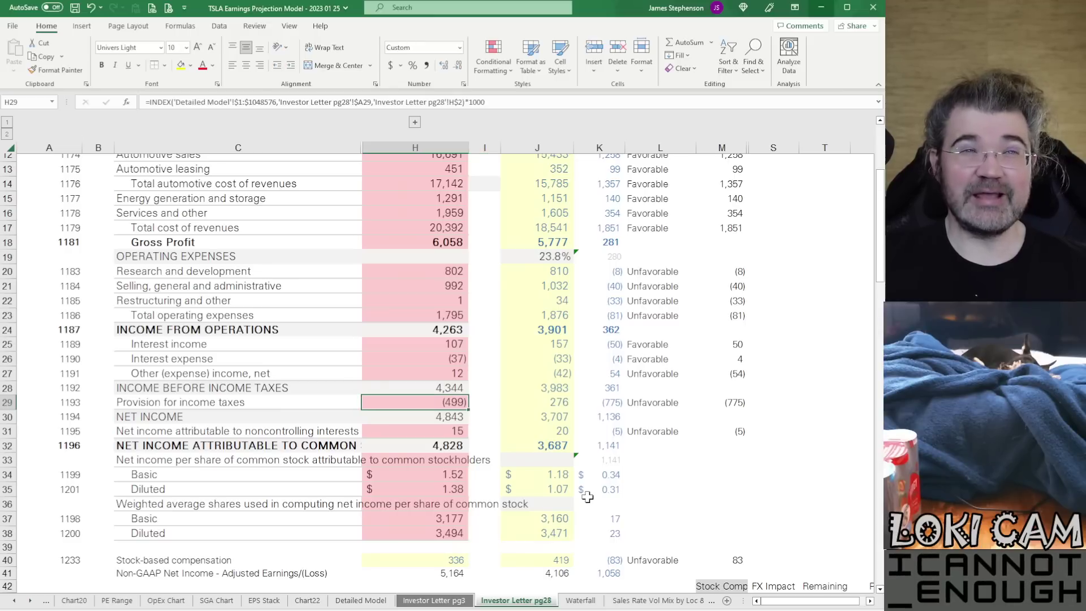
{"action": "key", "text": "Right"}
{"action": "key", "text": "Right"}
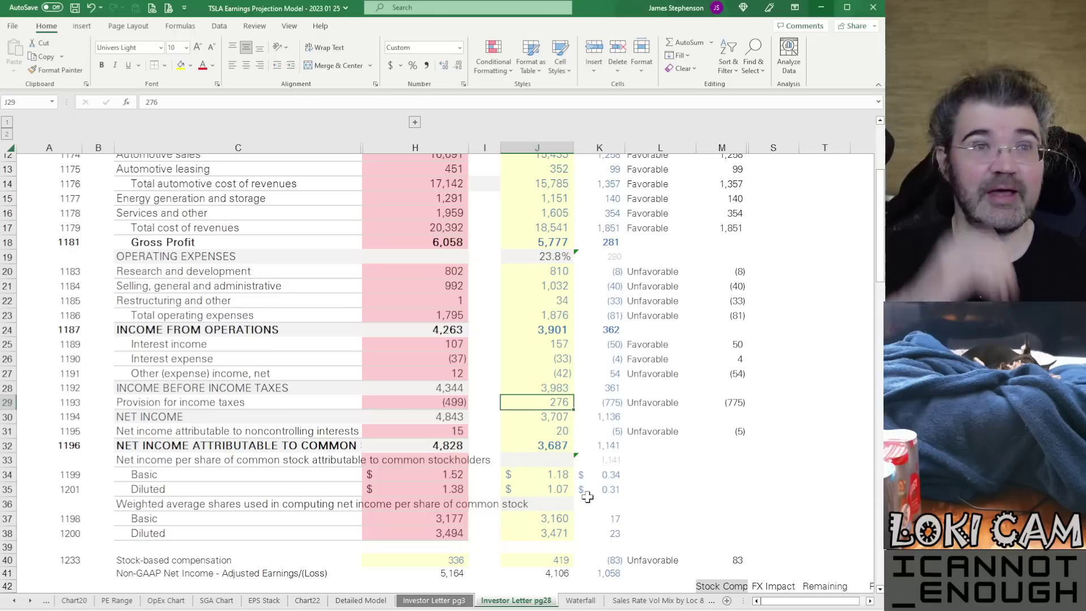
Review the actual net income and net income attributable to common stockholders, down to the actual basic earnings per share in row 34
{"action": "key", "text": "Down"}
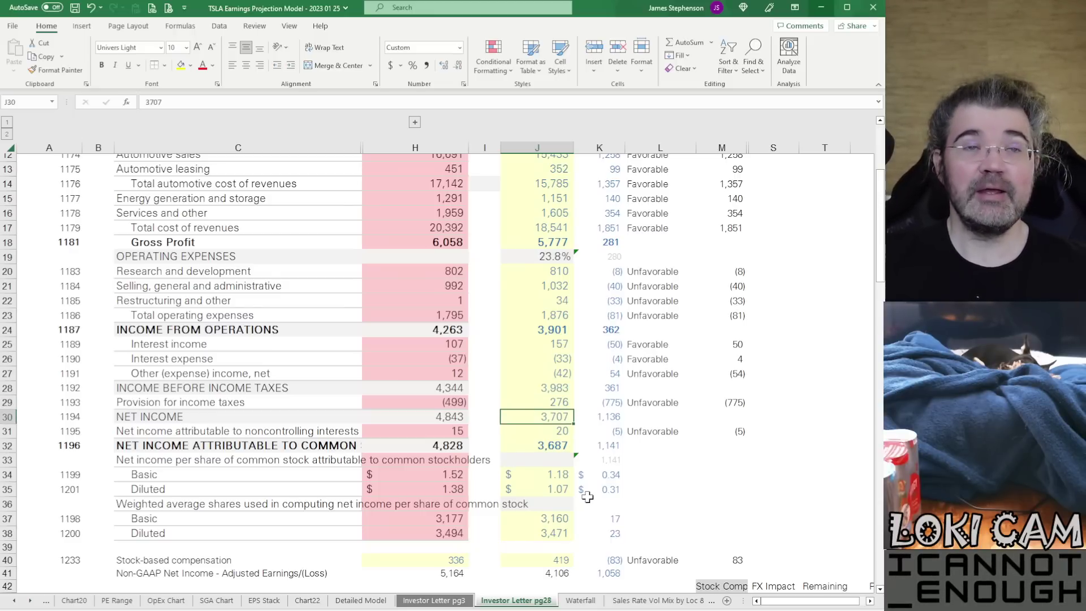
{"action": "key", "text": "Down"}
{"action": "key", "text": "Down"}
{"action": "key", "text": "Down"}
{"action": "key", "text": "Down"}
{"action": "key", "text": "Down"}
{"action": "key", "text": "Down"}
{"action": "key", "text": "Down"}
{"action": "key", "text": "Down"}
{"action": "key", "text": "Down"}
{"action": "key", "text": "Down"}
{"action": "key", "text": "Down"}
{"action": "key", "text": "Down"}
{"action": "key", "text": "Down"}
{"action": "key", "text": "Down"}
{"action": "key", "text": "Down"}
{"action": "key", "text": "Down"}
{"action": "key", "text": "Down"}
{"action": "key", "text": "Down"}
{"action": "key", "text": "Down"}
{"action": "key", "text": "Down"}
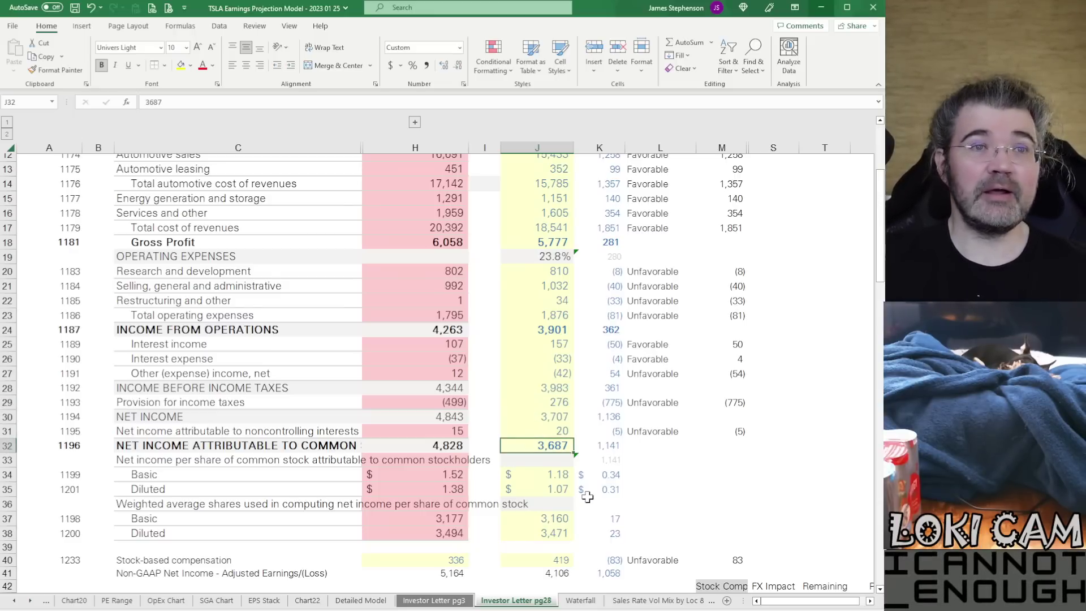
{"action": "key", "text": "Up"}
{"action": "key", "text": "Up"}
{"action": "key", "text": "Up"}
{"action": "key", "text": "Up"}
{"action": "key", "text": "Up"}
{"action": "key", "text": "Up"}
{"action": "key", "text": "Up"}
{"action": "key", "text": "Up"}
{"action": "key", "text": "Up"}
{"action": "key", "text": "Up"}
{"action": "key", "text": "Up"}
{"action": "key", "text": "Up"}
{"action": "key", "text": "Up"}
{"action": "key", "text": "Up"}
{"action": "key", "text": "Up"}
{"action": "key", "text": "Up"}
{"action": "key", "text": "Up"}
{"action": "key", "text": "Up"}
{"action": "key", "text": "Up"}
{"action": "key", "text": "Up"}
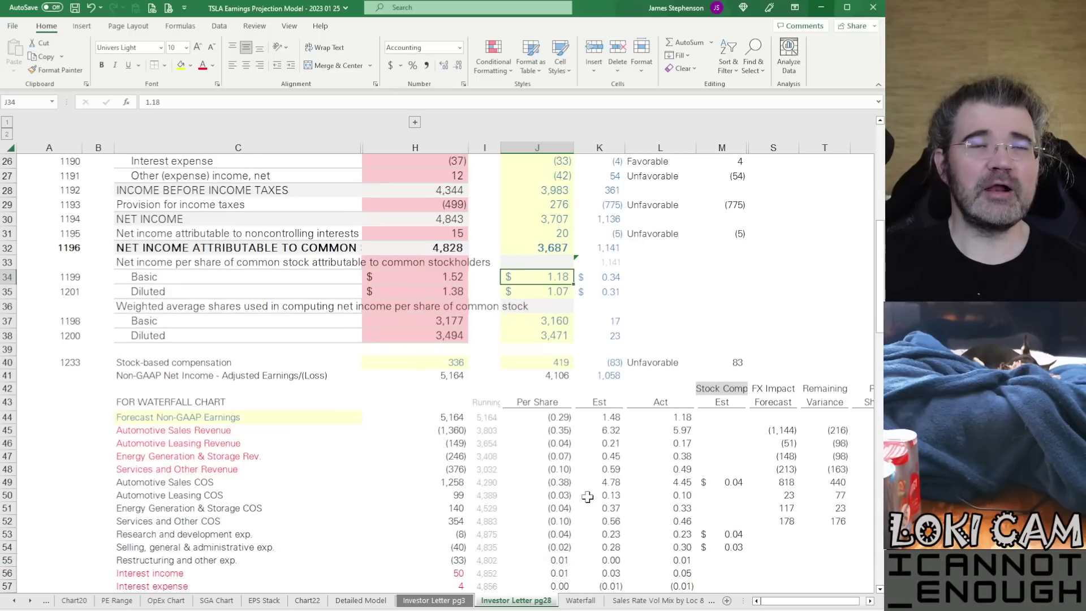
Check the forecast basic earnings per share in H34, and look through the waterfall chart table's amounts below it in column H
{"action": "key", "text": "Left"}
{"action": "key", "text": "Left"}
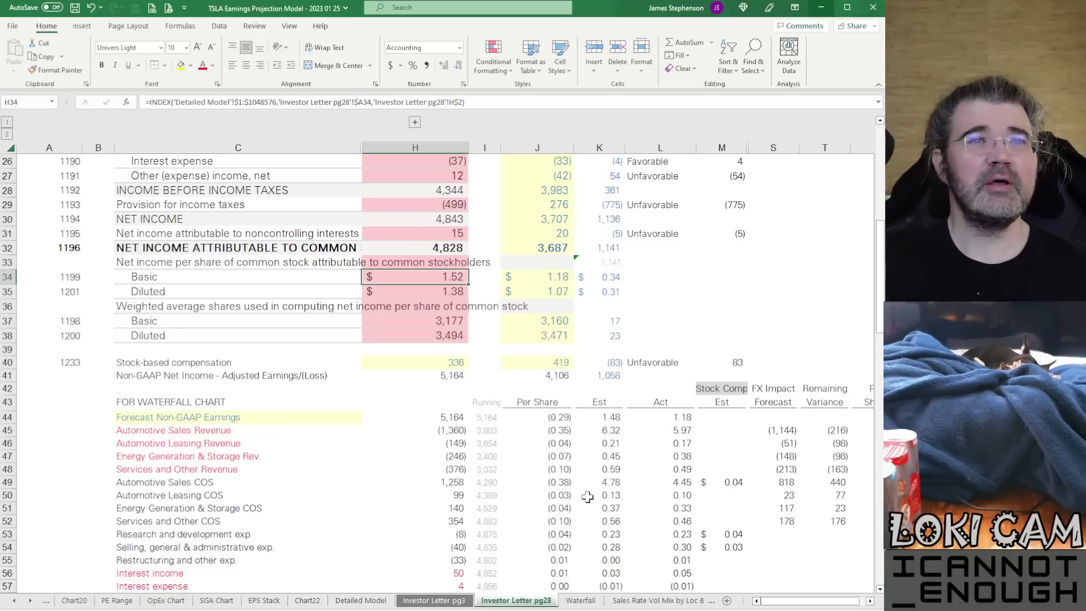
{"action": "key", "text": "Down"}
{"action": "key", "text": "Down"}
{"action": "key", "text": "Down"}
{"action": "key", "text": "Down"}
{"action": "key", "text": "Down"}
{"action": "key", "text": "Down"}
{"action": "key", "text": "Down"}
{"action": "key", "text": "Down"}
{"action": "key", "text": "Down"}
{"action": "key", "text": "Down"}
{"action": "key", "text": "Down"}
{"action": "key", "text": "Down"}
{"action": "key", "text": "Down"}
{"action": "key", "text": "Down"}
{"action": "key", "text": "Down"}
{"action": "key", "text": "Down"}
{"action": "key", "text": "Down"}
{"action": "key", "text": "Down"}
{"action": "key", "text": "Down"}
{"action": "key", "text": "Down"}
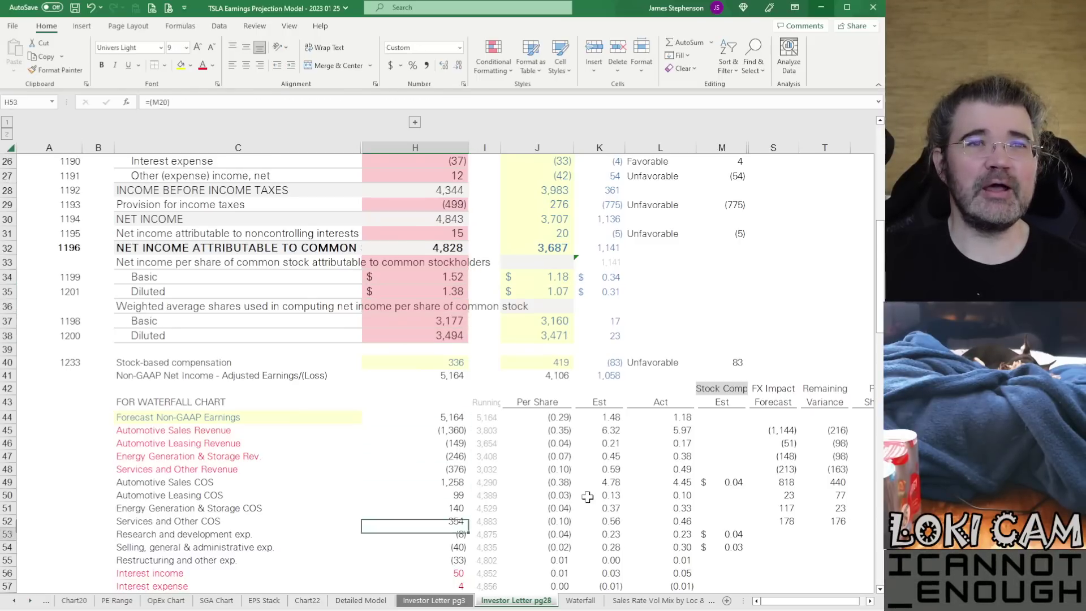
{"action": "key", "text": "Down"}
{"action": "key", "text": "Down"}
{"action": "key", "text": "Up"}
{"action": "key", "text": "Up"}
{"action": "key", "text": "Up"}
{"action": "key", "text": "Up"}
{"action": "key", "text": "Up"}
{"action": "key", "text": "Up"}
{"action": "key", "text": "Up"}
{"action": "key", "text": "Up"}
{"action": "key", "text": "Up"}
{"action": "key", "text": "Up"}
{"action": "key", "text": "Up"}
{"action": "key", "text": "Up"}
{"action": "key", "text": "Up"}
{"action": "key", "text": "Up"}
{"action": "key", "text": "Up"}
{"action": "key", "text": "Up"}
{"action": "key", "text": "Up"}
{"action": "key", "text": "Up"}
{"action": "key", "text": "Up"}
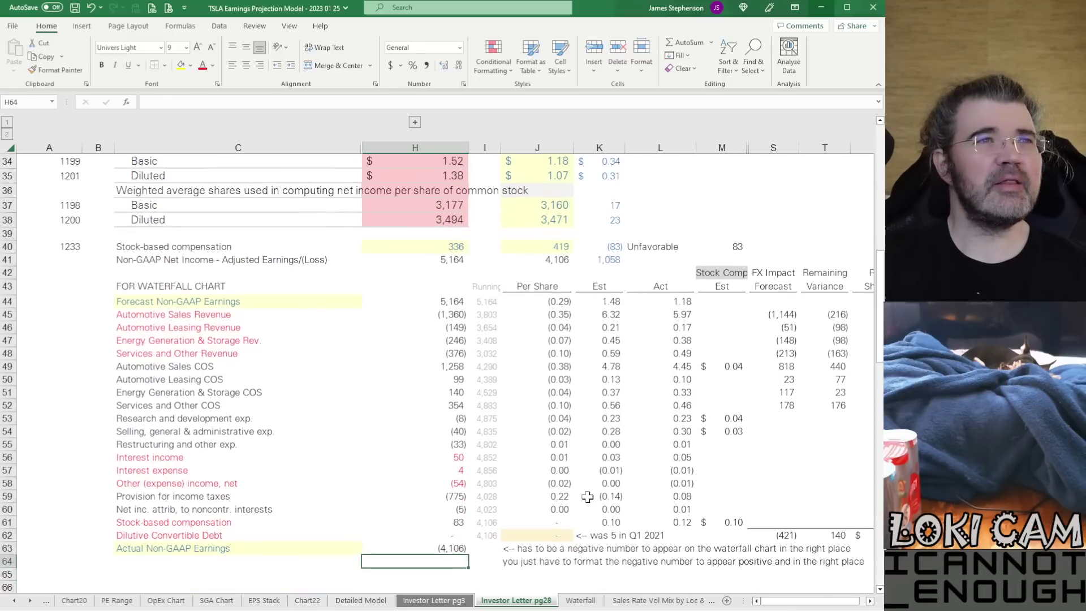
Go back up the waterfall chart table's amounts to the automotive sales revenue line in H45
{"action": "key", "text": "Up"}
{"action": "key", "text": "Up"}
{"action": "key", "text": "Up"}
{"action": "key", "text": "Up"}
{"action": "key", "text": "Up"}
{"action": "key", "text": "Up"}
{"action": "key", "text": "Up"}
{"action": "key", "text": "Up"}
{"action": "key", "text": "Up"}
{"action": "key", "text": "Up"}
{"action": "key", "text": "Down"}
{"action": "key", "text": "Down"}
{"action": "key", "text": "Down"}
{"action": "key", "text": "Down"}
{"action": "key", "text": "Down"}
{"action": "key", "text": "Down"}
{"action": "key", "text": "Down"}
{"action": "key", "text": "Down"}
{"action": "key", "text": "Down"}
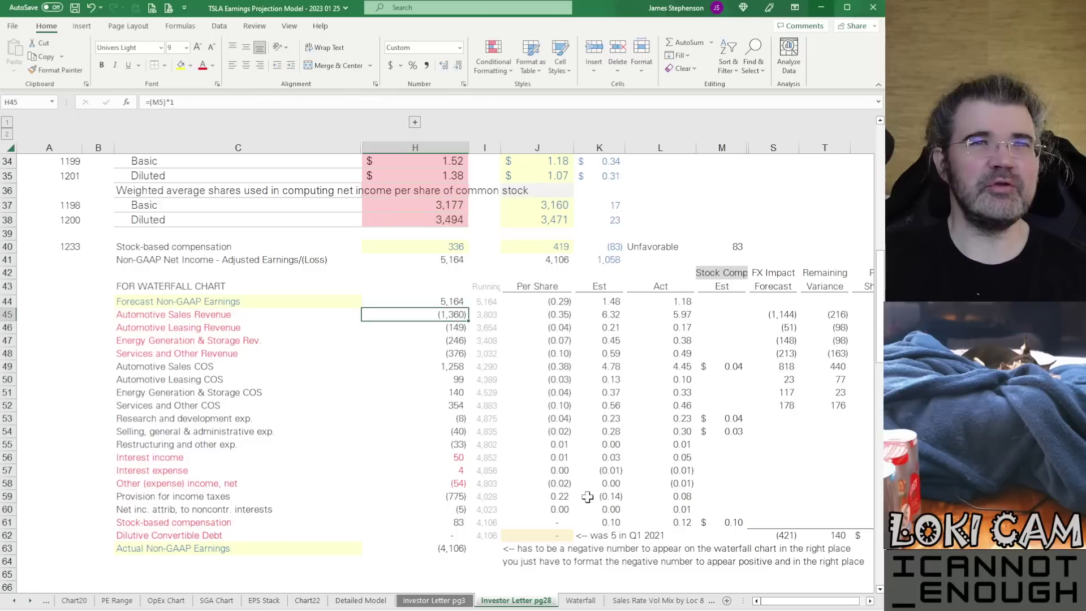
Examine the estimated per-share values for forecast non-GAAP earnings and automotive sales revenue in K44 and K45
{"action": "key", "text": "Right"}
{"action": "key", "text": "Right"}
{"action": "key", "text": "Right"}
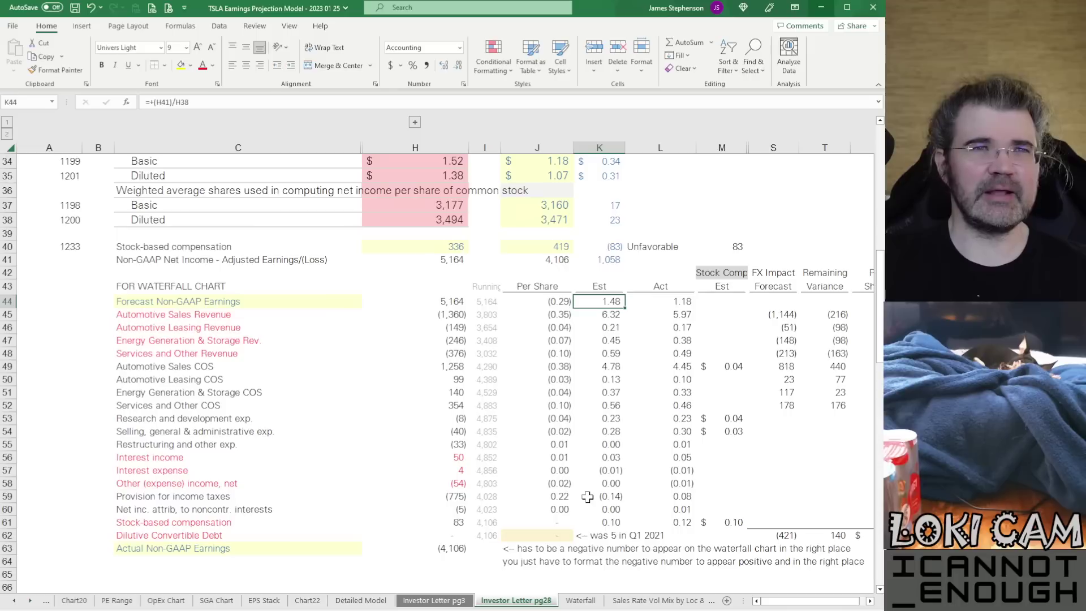
{"action": "key", "text": "Down"}
{"action": "key", "text": "Down"}
{"action": "key", "text": "Down"}
{"action": "key", "text": "Down"}
{"action": "key", "text": "Down"}
{"action": "key", "text": "Down"}
{"action": "key", "text": "Down"}
{"action": "key", "text": "Down"}
{"action": "key", "text": "Down"}
{"action": "key", "text": "Down"}
{"action": "key", "text": "Down"}
{"action": "key", "text": "Down"}
{"action": "key", "text": "Down"}
{"action": "key", "text": "Down"}
{"action": "key", "text": "Down"}
{"action": "key", "text": "Down"}
{"action": "key", "text": "Down"}
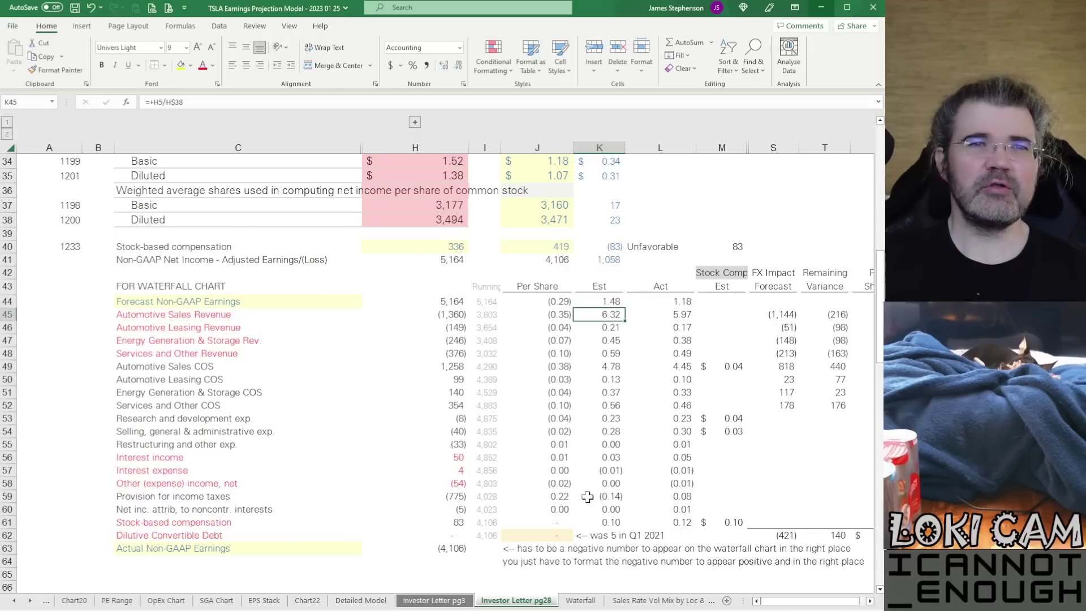
{"action": "key", "text": "Up"}
{"action": "key", "text": "Up"}
{"action": "key", "text": "Up"}
{"action": "key", "text": "Up"}
{"action": "key", "text": "Up"}
{"action": "key", "text": "Up"}
{"action": "key", "text": "Up"}
{"action": "key", "text": "Up"}
{"action": "key", "text": "Up"}
{"action": "key", "text": "Up"}
{"action": "key", "text": "Up"}
{"action": "key", "text": "Up"}
{"action": "key", "text": "Up"}
{"action": "key", "text": "Up"}
{"action": "key", "text": "Up"}
{"action": "key", "text": "Up"}
{"action": "key", "text": "Up"}
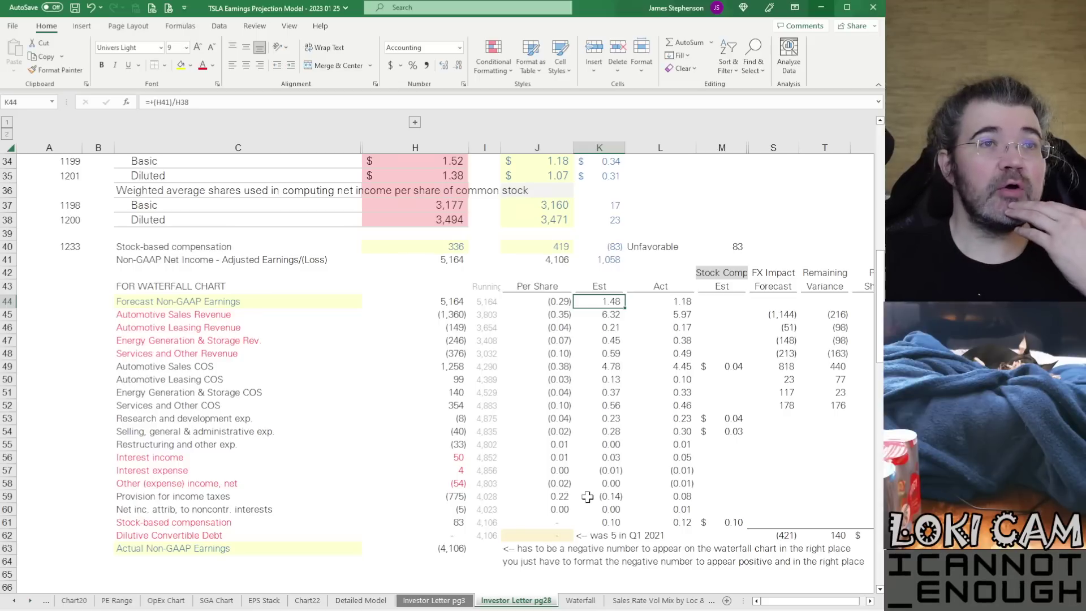
Select the forecast non-GAAP earnings amount in H44, the starting line of the waterfall chart table
{"action": "key", "text": "Down"}
{"action": "key", "text": "Left"}
{"action": "key", "text": "Left"}
{"action": "key", "text": "Left"}
{"action": "key", "text": "Up"}
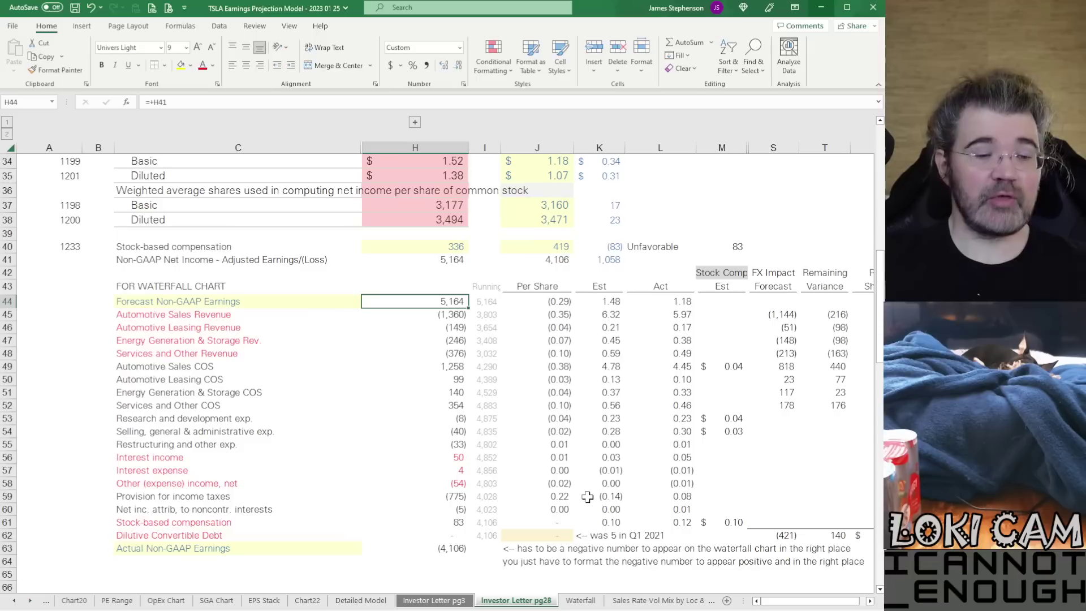
Highlight the waterfall chart table's amounts from H44 to H62, and narrow the selection to the line-item variances in H45:H62
{"action": "key", "text": "shift+Down"}
{"action": "key", "text": "shift+Down"}
{"action": "key", "text": "shift+Down"}
{"action": "key", "text": "shift+Down"}
{"action": "key", "text": "shift+Down"}
{"action": "key", "text": "shift+Down"}
{"action": "key", "text": "shift+Down"}
{"action": "key", "text": "shift+Down"}
{"action": "key", "text": "shift+Down"}
{"action": "key", "text": "shift+Down"}
{"action": "key", "text": "shift+Down"}
{"action": "key", "text": "shift+Down"}
{"action": "key", "text": "shift+Down"}
{"action": "key", "text": "shift+Down"}
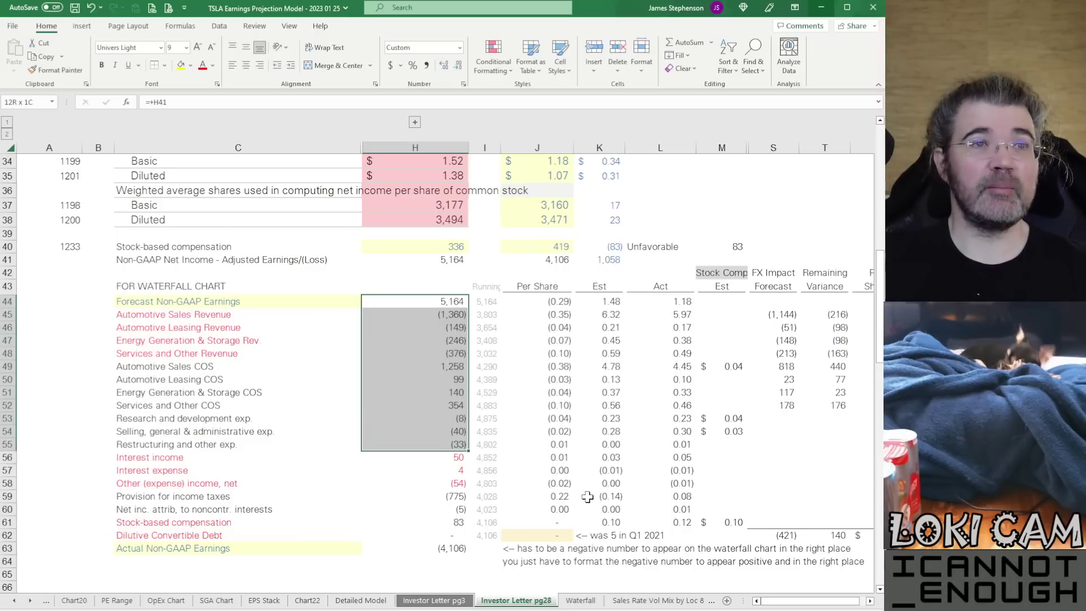
{"action": "key", "text": "shift+Down"}
{"action": "key", "text": "shift+Down"}
{"action": "key", "text": "shift+Down"}
{"action": "key", "text": "shift+Down"}
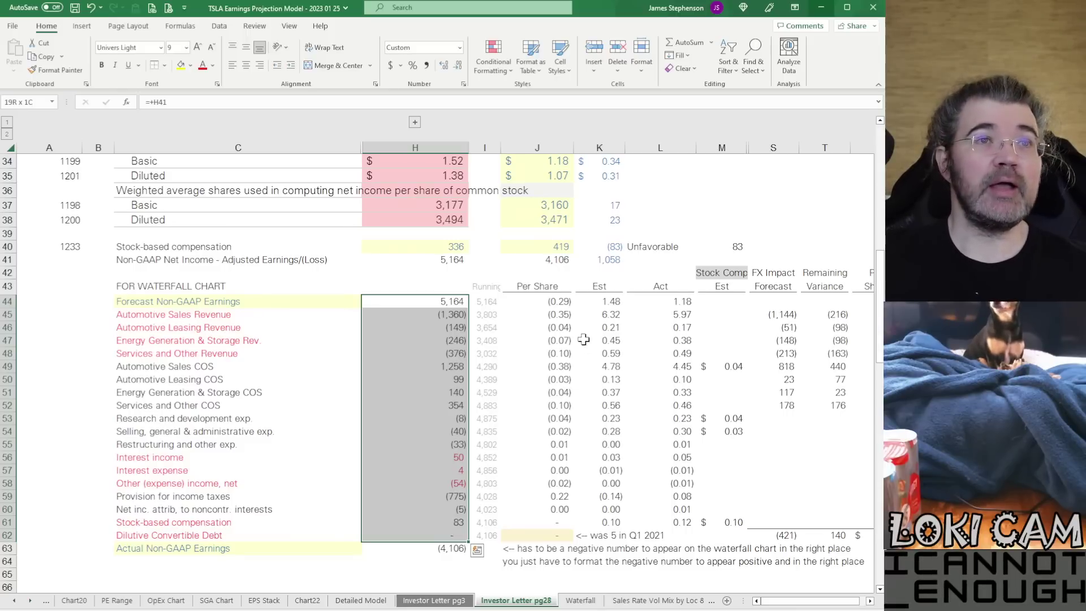
{"action": "left_click_drag", "start_coordinate": [446, 315], "coordinate": [407, 531]}
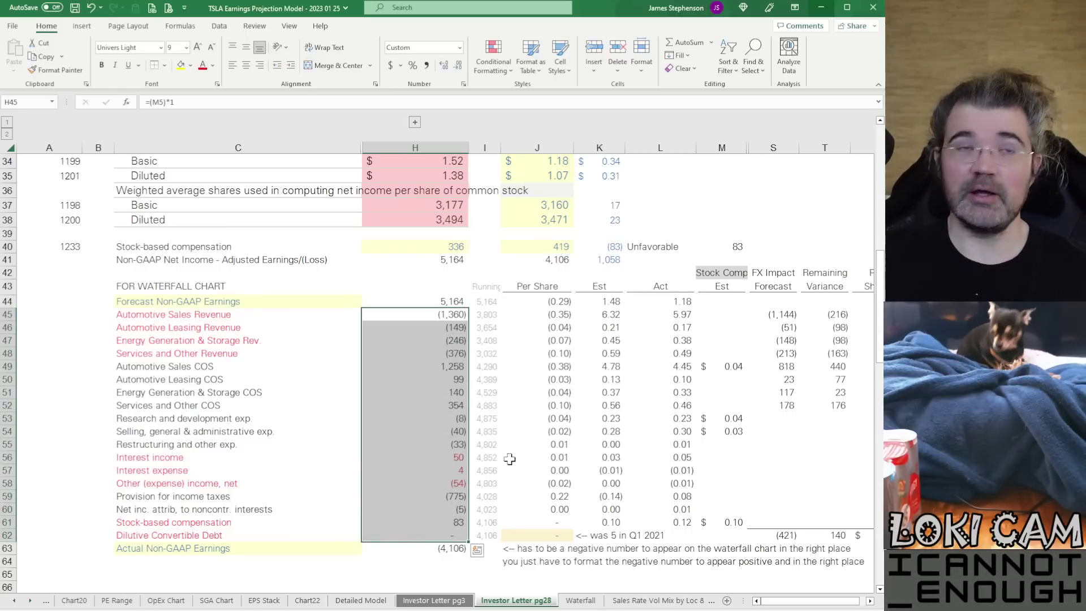
Inspect the running-total formulas in column I line by line, from the Running header in I43 to the dilutive convertible debt row in I62
{"action": "left_click", "coordinate": [484, 287]}
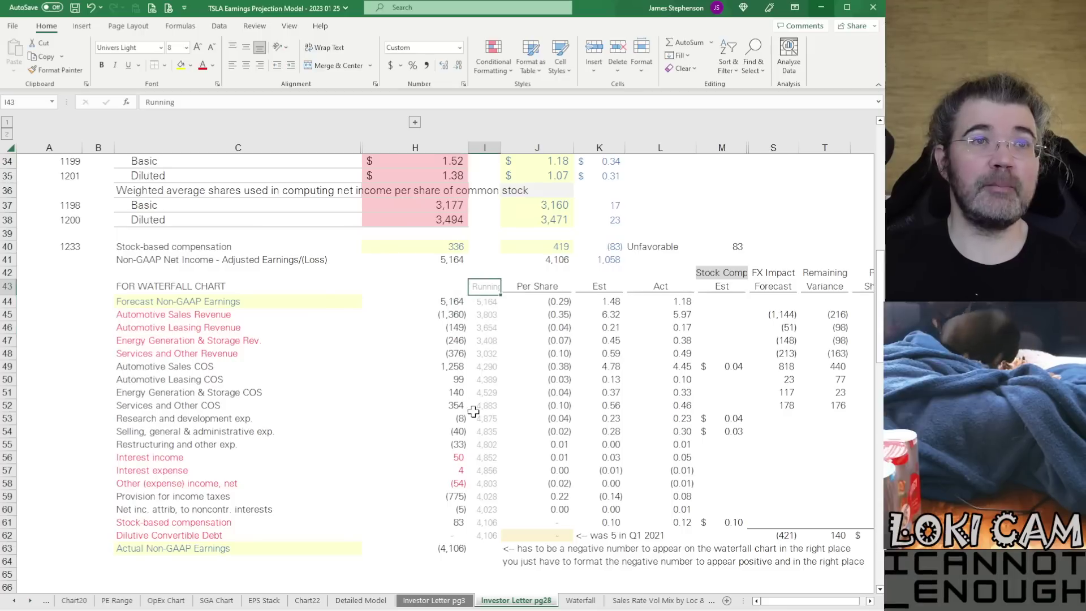
{"action": "key", "text": "Down"}
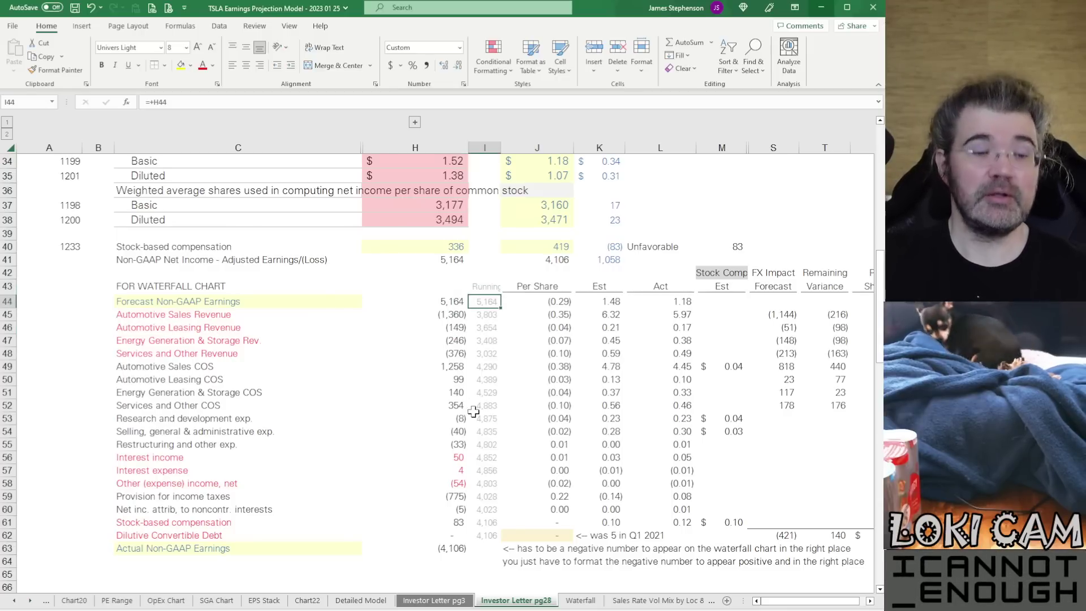
{"action": "key", "text": "Down"}
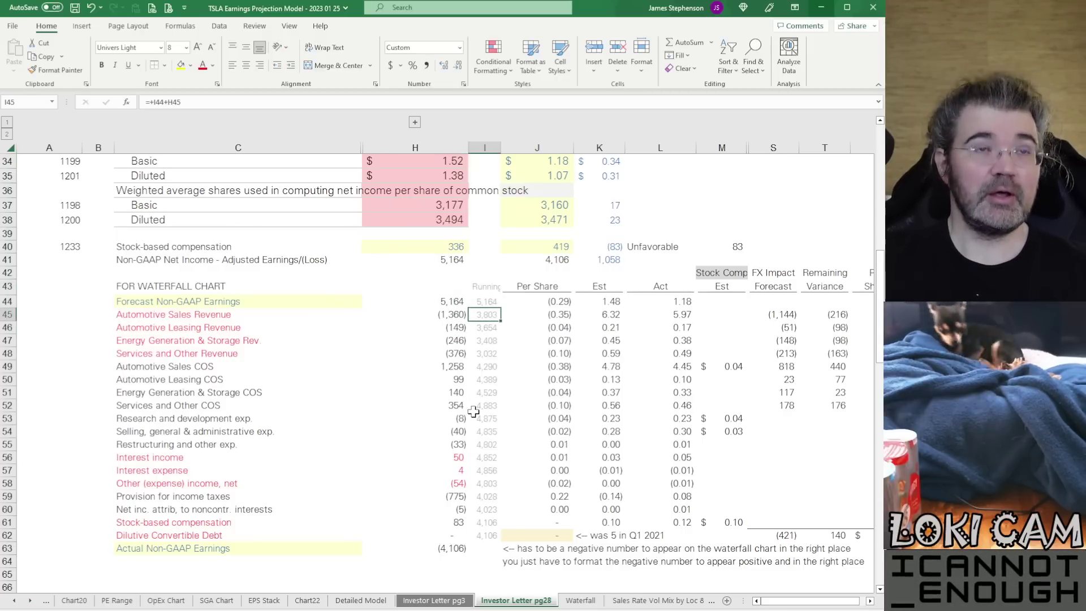
{"action": "left_click", "coordinate": [292, 104]}
{"action": "key", "text": "Return"}
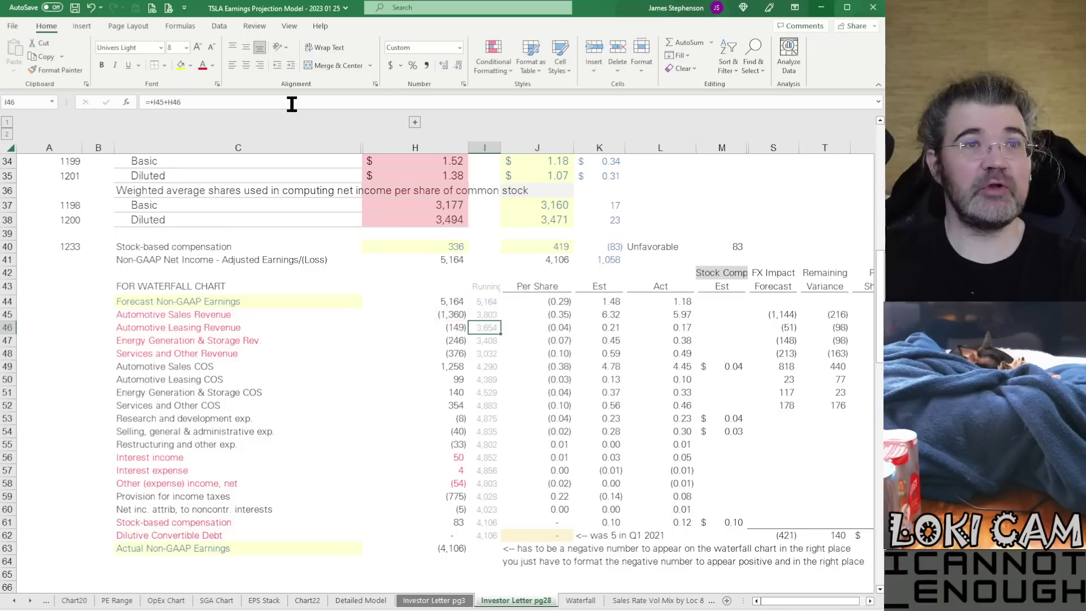
{"action": "left_click", "coordinate": [292, 103]}
{"action": "key", "text": "Return"}
{"action": "left_click", "coordinate": [292, 103]}
{"action": "key", "text": "Return"}
{"action": "left_click", "coordinate": [292, 103]}
{"action": "key", "text": "Return"}
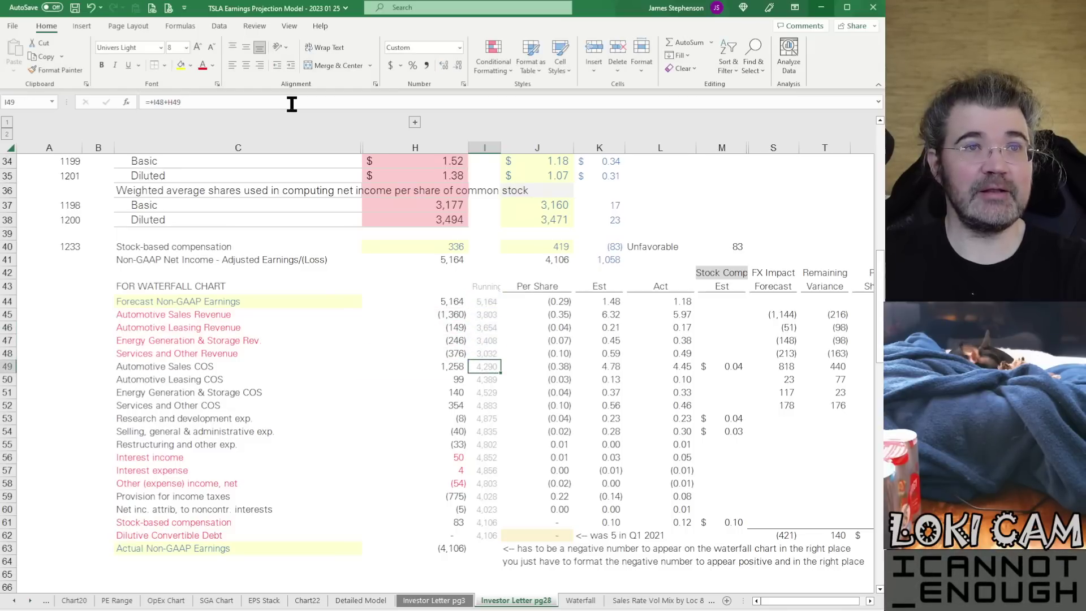
{"action": "left_click", "coordinate": [292, 104]}
{"action": "key", "text": "Return"}
{"action": "left_click", "coordinate": [292, 104]}
{"action": "key", "text": "Return"}
{"action": "left_click", "coordinate": [292, 104]}
{"action": "key", "text": "Return"}
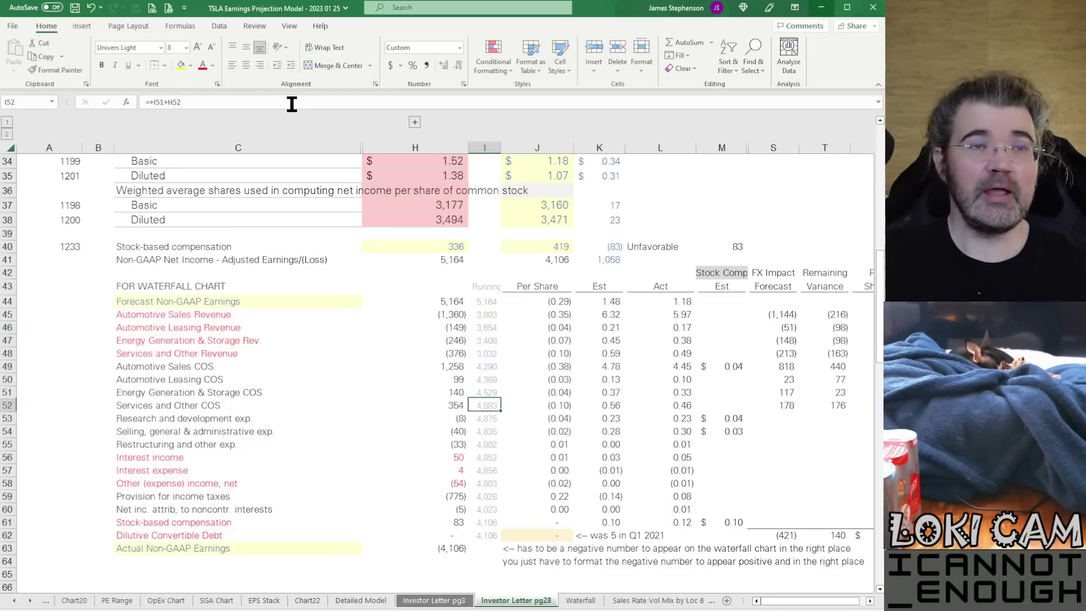
{"action": "left_click", "coordinate": [292, 103]}
{"action": "key", "text": "Return"}
{"action": "left_click", "coordinate": [292, 103]}
{"action": "key", "text": "Return"}
{"action": "left_click", "coordinate": [291, 104]}
{"action": "key", "text": "Return"}
{"action": "left_click", "coordinate": [292, 103]}
{"action": "key", "text": "Return"}
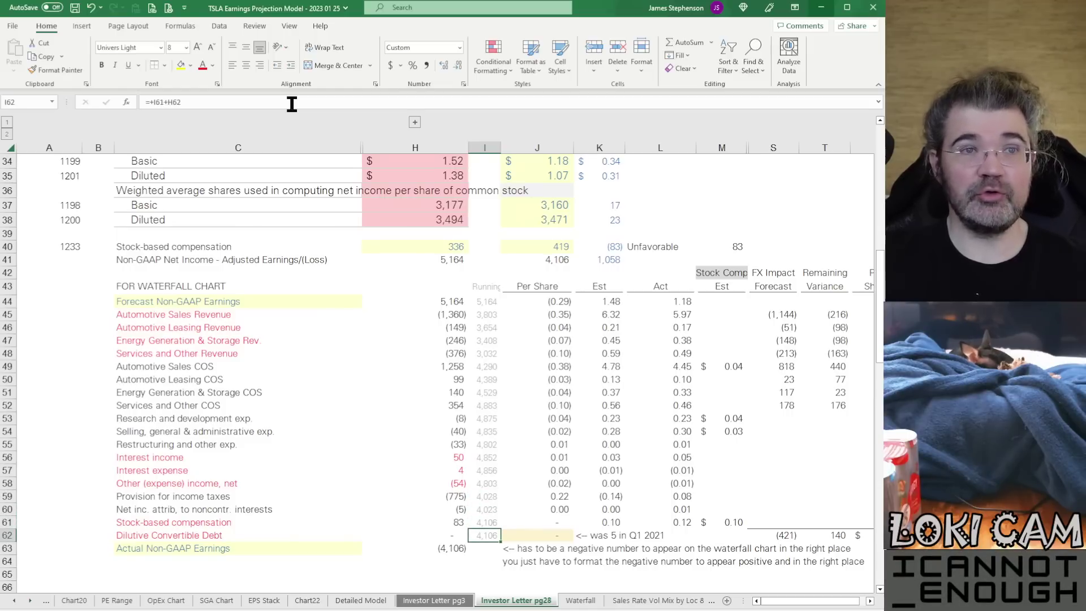
Check the actual non-GAAP earnings amount in H63 and read the note in J63 about its sign on the waterfall chart
{"action": "key", "text": "Down"}
{"action": "key", "text": "Left"}
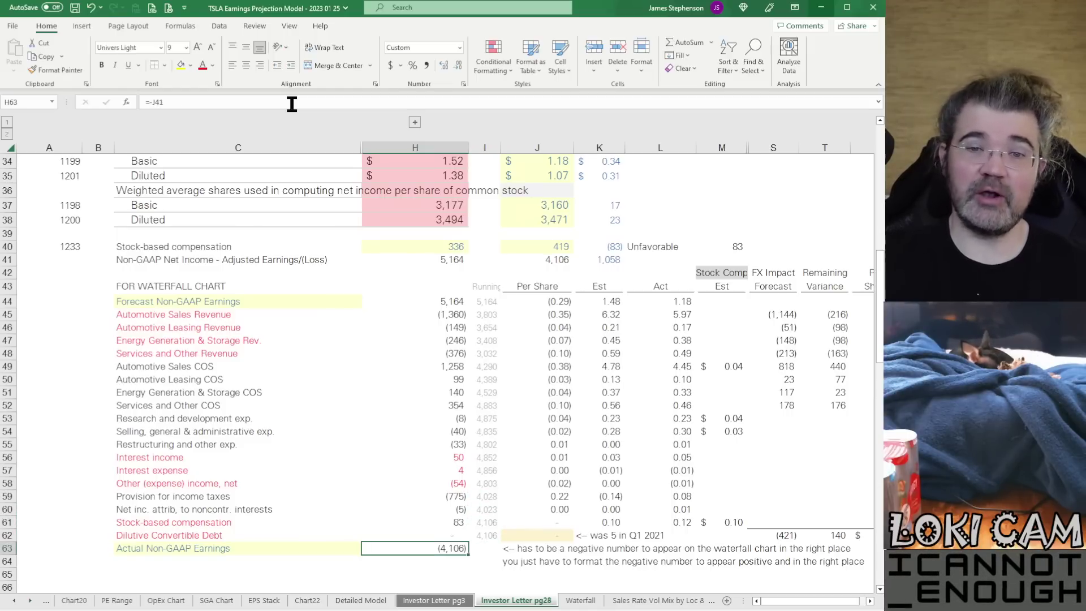
{"action": "key", "text": "Left"}
{"action": "key", "text": "Right"}
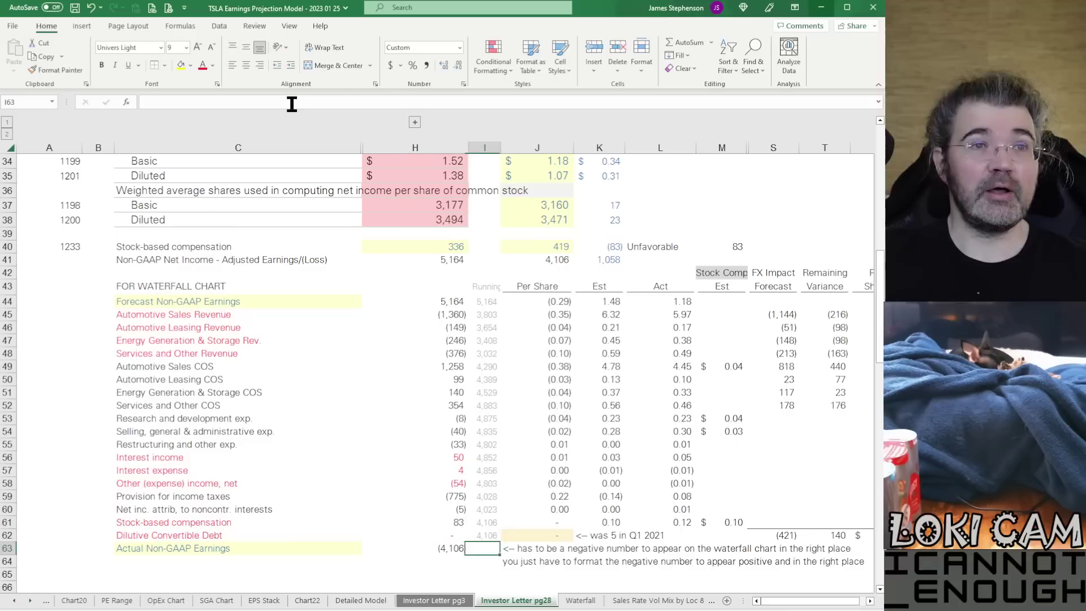
{"action": "key", "text": "Right"}
{"action": "key", "text": "Left"}
{"action": "key", "text": "Right"}
{"action": "key", "text": "Right"}
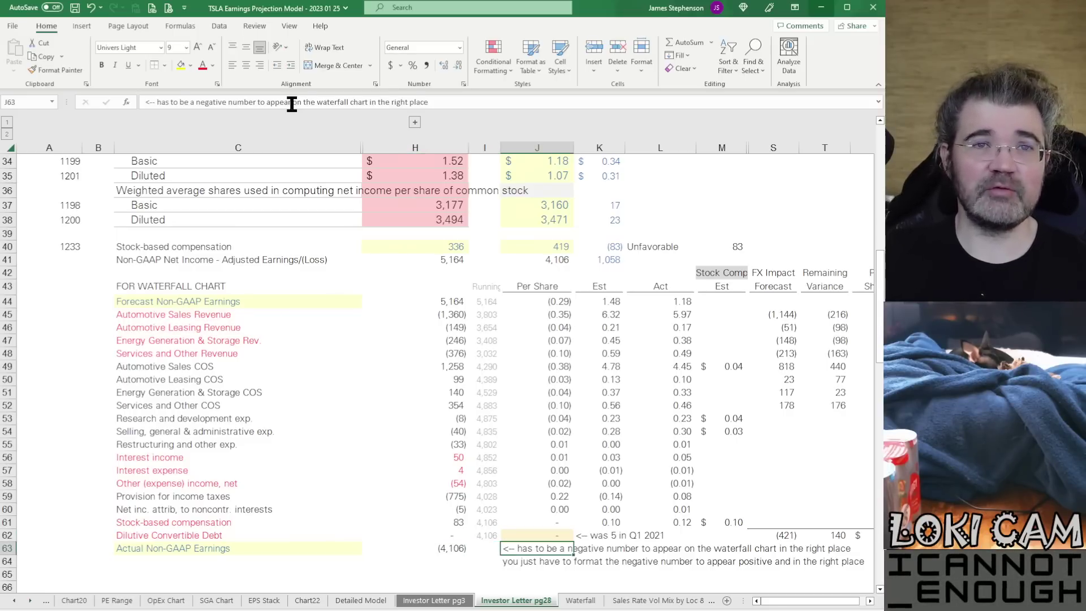
Examine the per-share variance and estimate for other (expense) income, net in J58 and K58
{"action": "key", "text": "Up"}
{"action": "key", "text": "Up"}
{"action": "key", "text": "Up"}
{"action": "key", "text": "Up"}
{"action": "key", "text": "Up"}
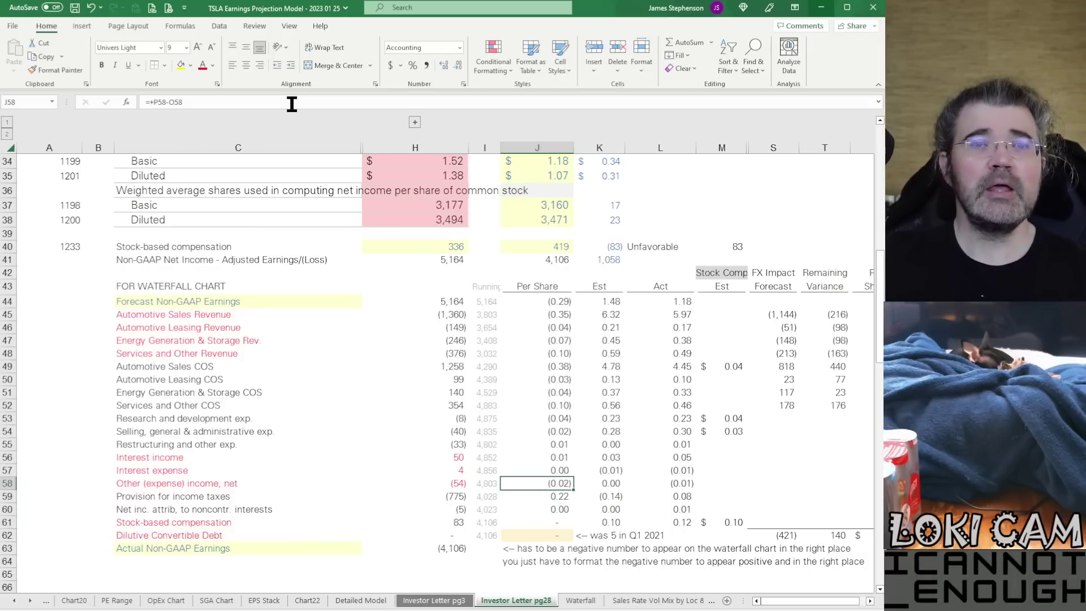
{"action": "key", "text": "Right"}
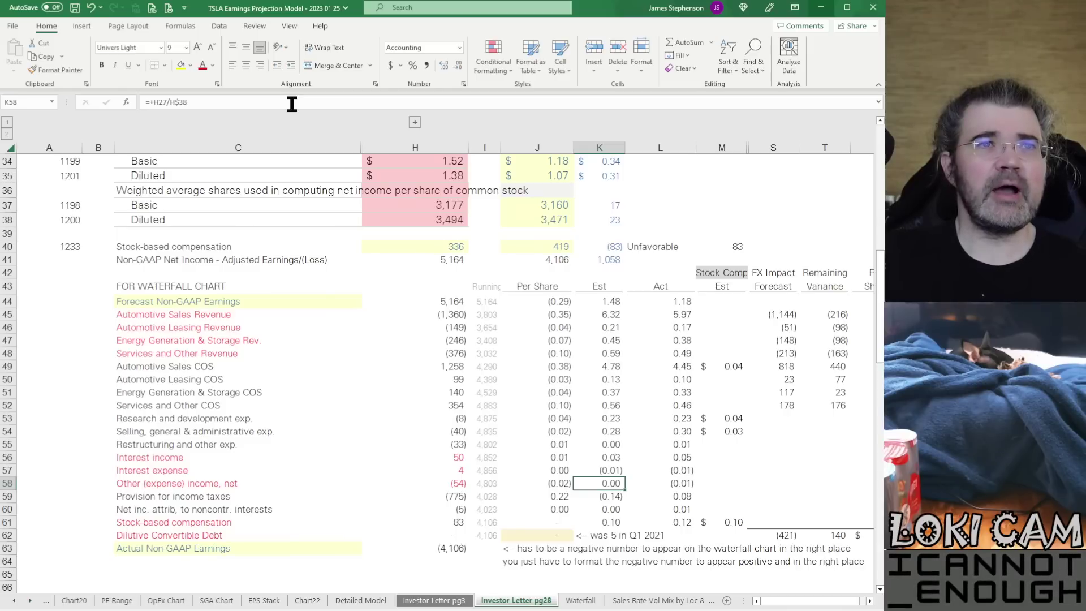
Go back up the running totals in column I to the forecast non-GAAP earnings line in I44
{"action": "key", "text": "Left"}
{"action": "key", "text": "Left"}
{"action": "key", "text": "Up"}
{"action": "key", "text": "Up"}
{"action": "key", "text": "Up"}
{"action": "key", "text": "Up"}
{"action": "key", "text": "Up"}
{"action": "key", "text": "Up"}
{"action": "key", "text": "Up"}
{"action": "key", "text": "Up"}
{"action": "key", "text": "Up"}
{"action": "key", "text": "Up"}
{"action": "key", "text": "Up"}
{"action": "key", "text": "Up"}
{"action": "key", "text": "Up"}
{"action": "key", "text": "Up"}
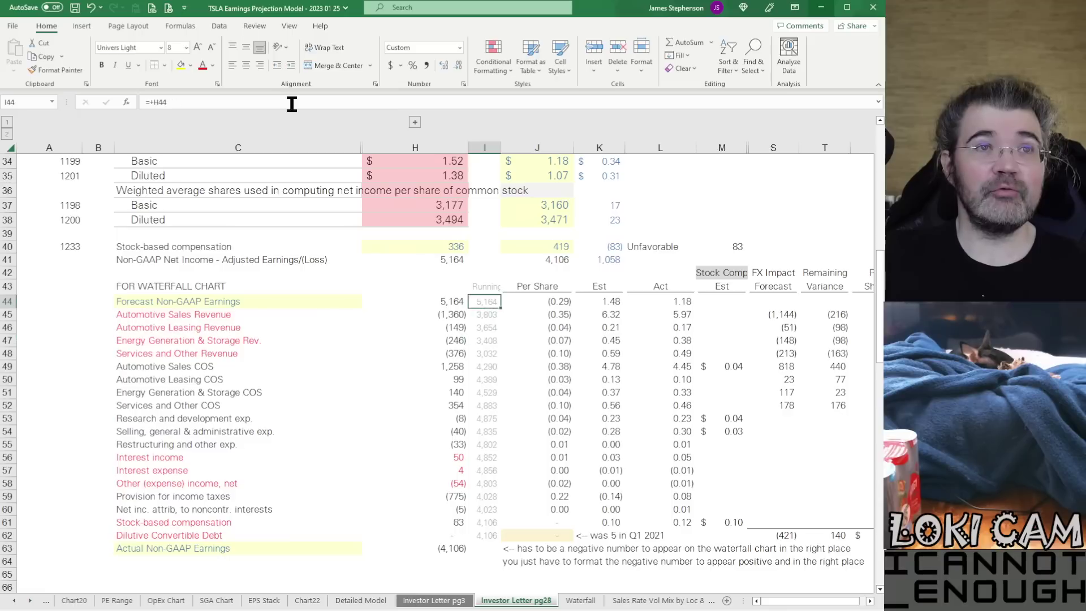
Look down the amounts in column H from forecast non-GAAP earnings in H44 to dilutive convertible debt in H62
{"action": "key", "text": "Left"}
{"action": "key", "text": "Down"}
{"action": "key", "text": "Down"}
{"action": "key", "text": "Down"}
{"action": "key", "text": "Down"}
{"action": "key", "text": "Down"}
{"action": "key", "text": "Down"}
{"action": "key", "text": "Down"}
{"action": "key", "text": "Down"}
{"action": "key", "text": "Down"}
{"action": "key", "text": "Down"}
{"action": "key", "text": "Down"}
{"action": "key", "text": "Down"}
{"action": "key", "text": "Down"}
{"action": "key", "text": "Down"}
{"action": "key", "text": "Down"}
{"action": "key", "text": "Down"}
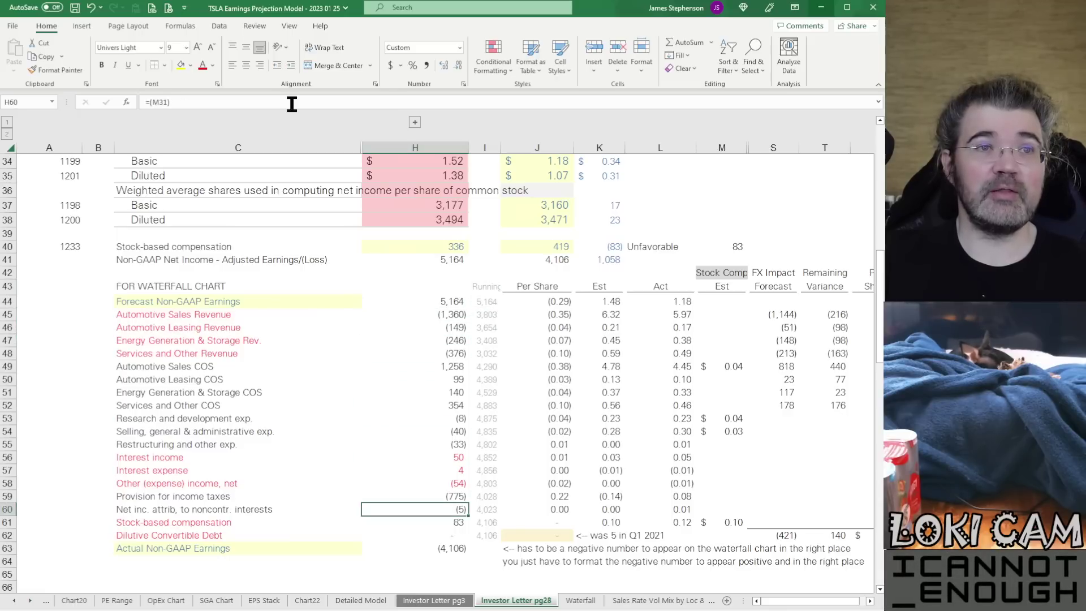
{"action": "key", "text": "Down"}
{"action": "key", "text": "Down"}
Look across row 62, from the Q1 2021 note in K62 to the remaining variance total in T62
{"action": "key", "text": "Right"}
{"action": "key", "text": "Right"}
{"action": "key", "text": "Right"}
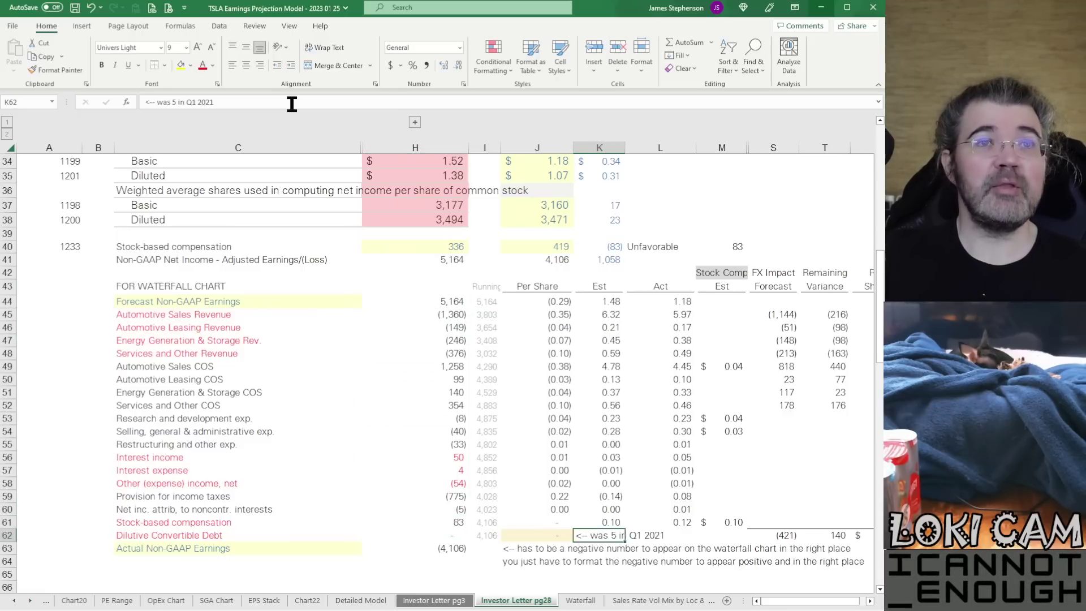
{"action": "key", "text": "Right"}
{"action": "key", "text": "Right"}
{"action": "key", "text": "Right"}
{"action": "key", "text": "Right"}
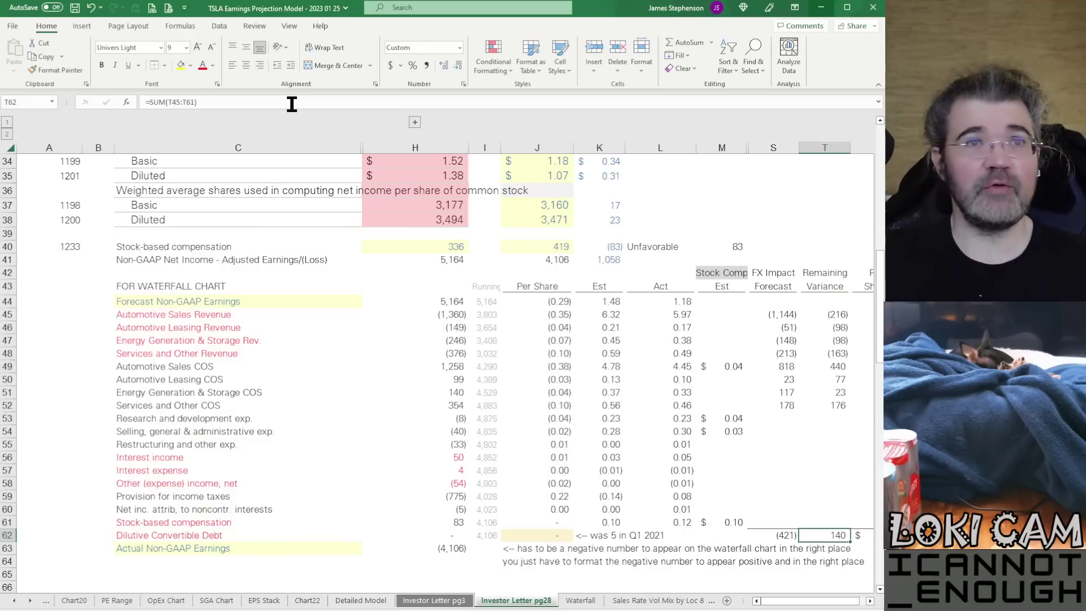
Return to the forecast non-GAAP earnings row and compare its estimated and actual per-share values in K44:L44
{"action": "key", "text": "Left"}
{"action": "key", "text": "Left"}
{"action": "key", "text": "Left"}
{"action": "key", "text": "Left"}
{"action": "key", "text": "Up"}
{"action": "key", "text": "Up"}
{"action": "key", "text": "Up"}
{"action": "key", "text": "Up"}
{"action": "key", "text": "Up"}
{"action": "key", "text": "Up"}
{"action": "key", "text": "Up"}
{"action": "key", "text": "Up"}
{"action": "key", "text": "Up"}
{"action": "key", "text": "Up"}
{"action": "key", "text": "Up"}
{"action": "key", "text": "Up"}
{"action": "key", "text": "Up"}
{"action": "key", "text": "Up"}
{"action": "key", "text": "Up"}
{"action": "key", "text": "Up"}
{"action": "key", "text": "Up"}
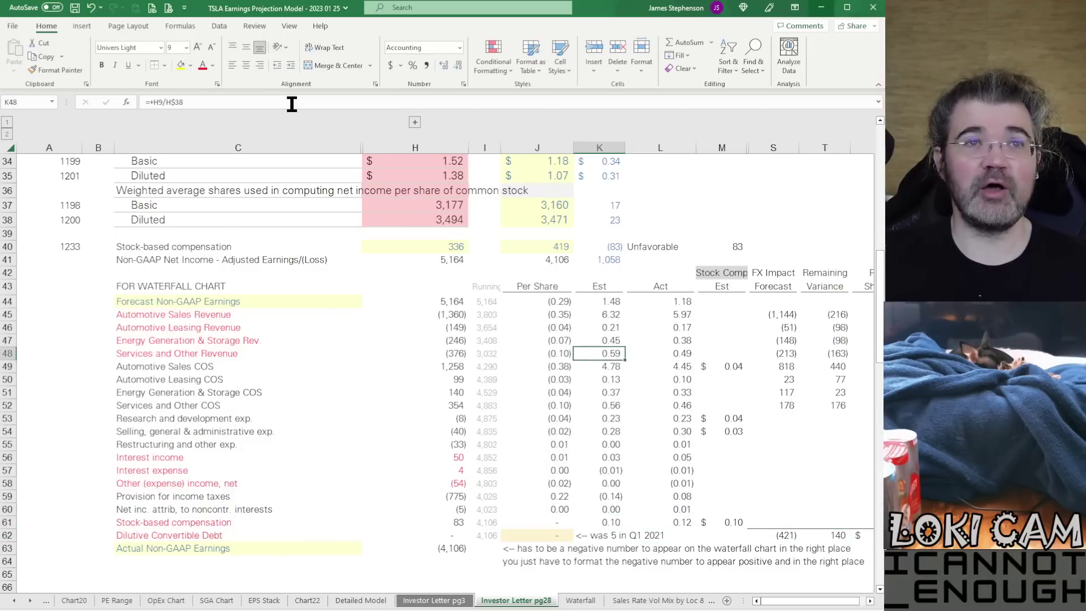
{"action": "key", "text": "Up"}
{"action": "key", "text": "shift+Right"}
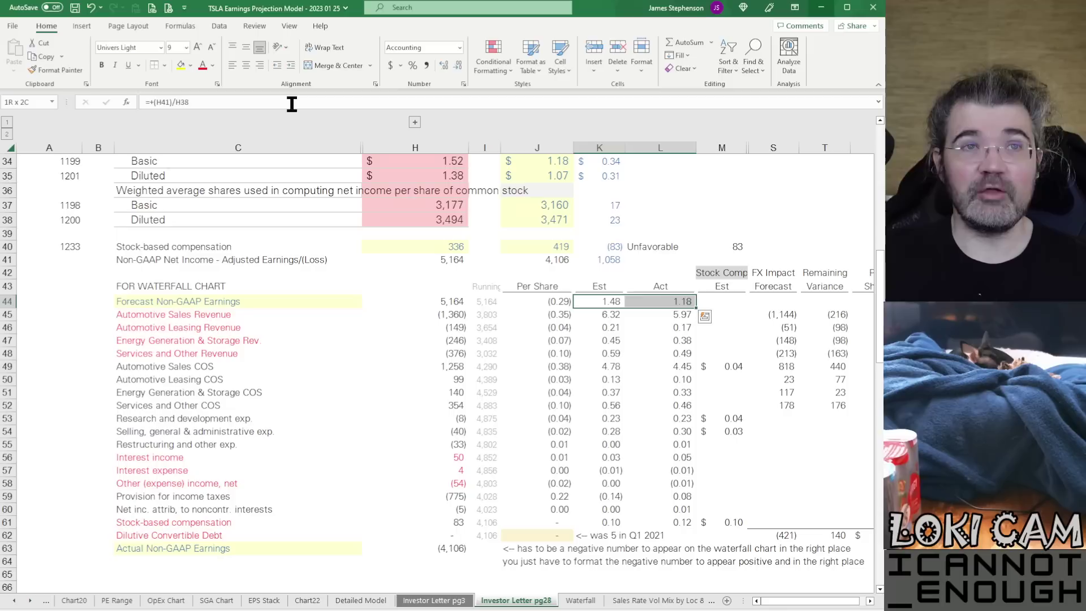
{"action": "key", "text": "Left"}
{"action": "key", "text": "Right"}
{"action": "key", "text": "Right"}
{"action": "key", "text": "Left"}
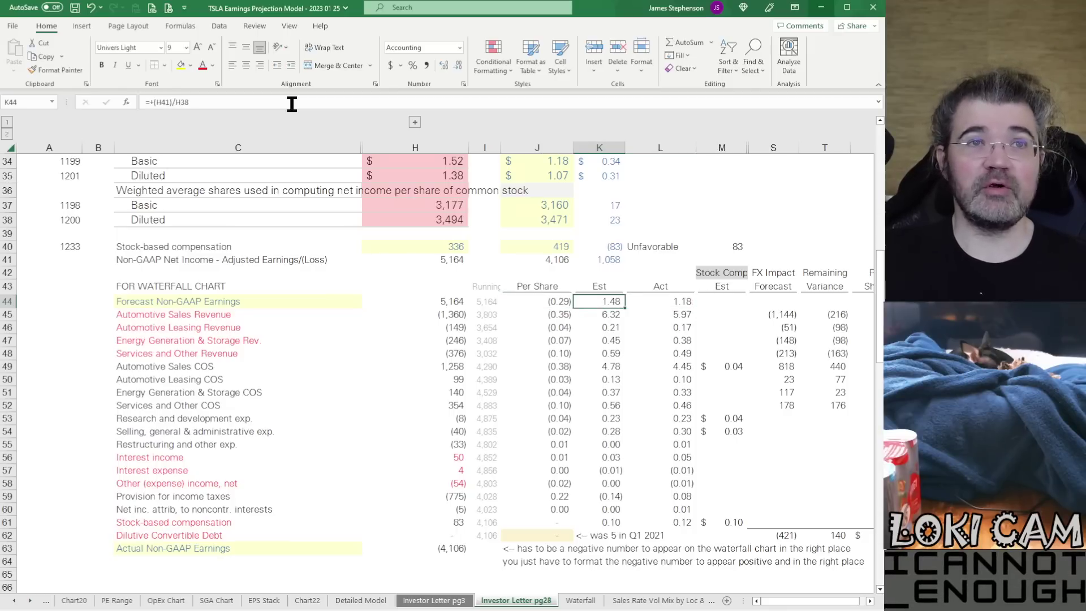
Compare the estimated and actual per-share automotive sales revenue in K45:L45, and check its FX impact forecast in S45
{"action": "key", "text": "Down"}
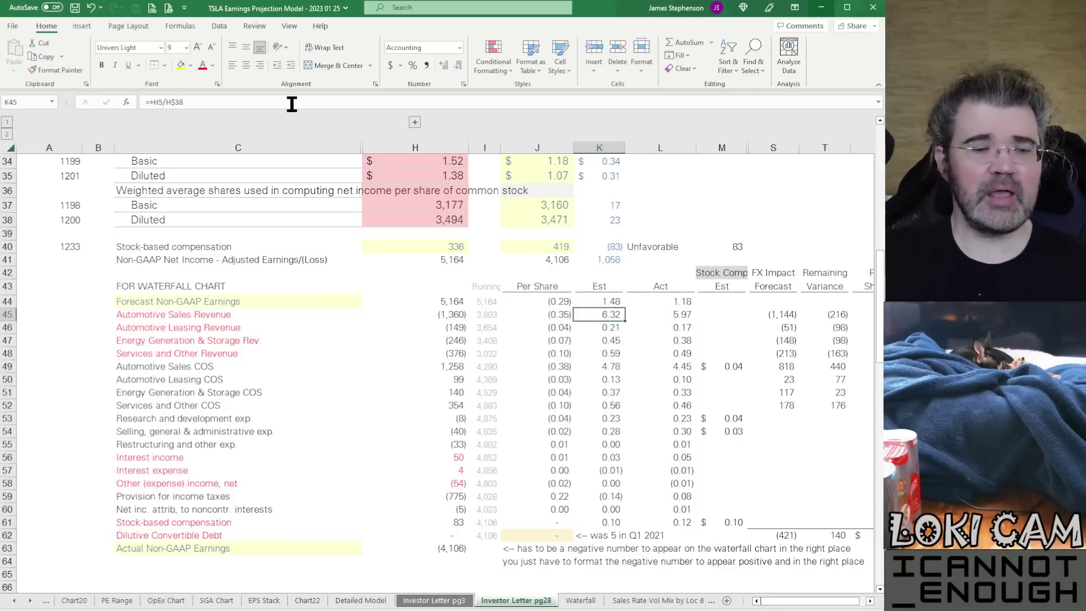
{"action": "key", "text": "shift+Right"}
{"action": "key", "text": "Right"}
{"action": "key", "text": "Right"}
{"action": "key", "text": "Right"}
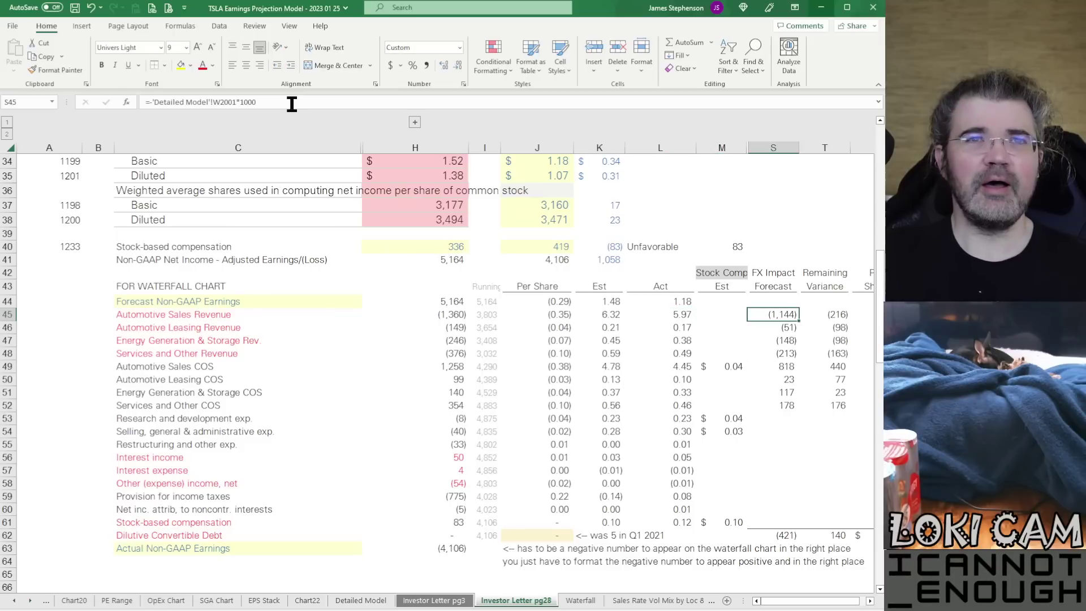
Look back across the automotive sales revenue row to the stock compensation column in M45, and return to the FX impact in S45
{"action": "key", "text": "Left"}
{"action": "key", "text": "Left"}
{"action": "key", "text": "Left"}
{"action": "key", "text": "Left"}
{"action": "key", "text": "Left"}
{"action": "key", "text": "Left"}
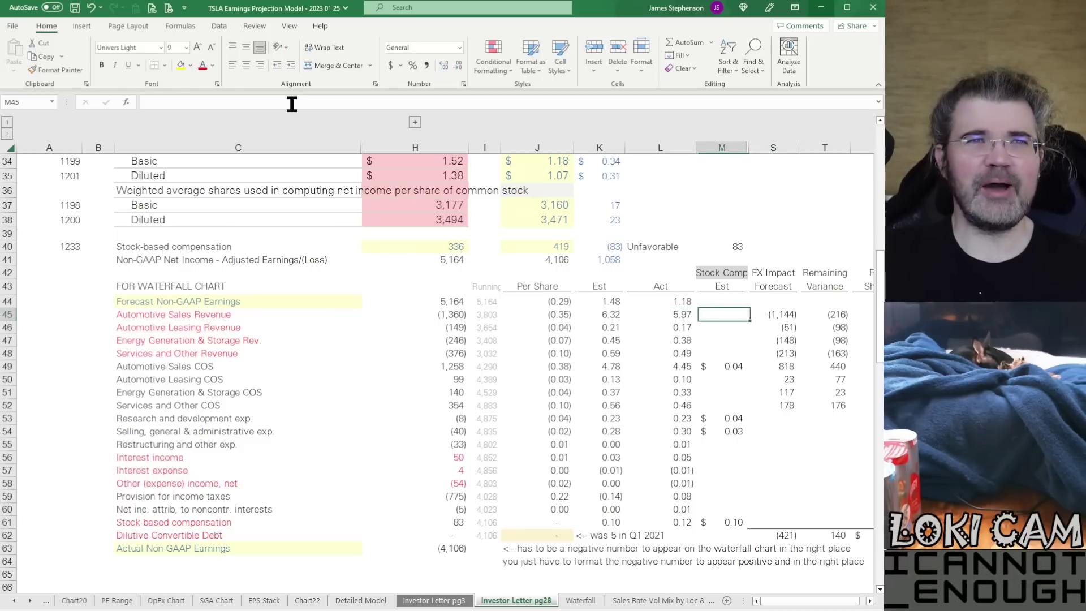
{"action": "key", "text": "Right"}
{"action": "key", "text": "Right"}
{"action": "key", "text": "Right"}
{"action": "key", "text": "Right"}
{"action": "key", "text": "Right"}
{"action": "key", "text": "Right"}
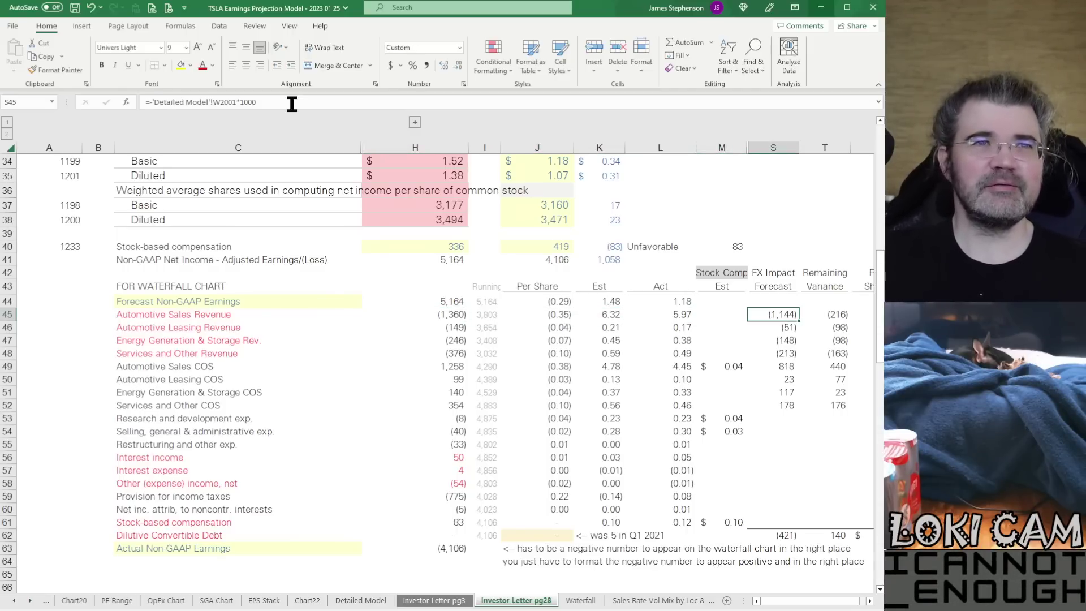
Review the remaining variance and its per-share value for automotive sales revenue in T45 and U45
{"action": "key", "text": "Right"}
{"action": "key", "text": "Right"}
{"action": "key", "text": "Left"}
{"action": "key", "text": "Left"}
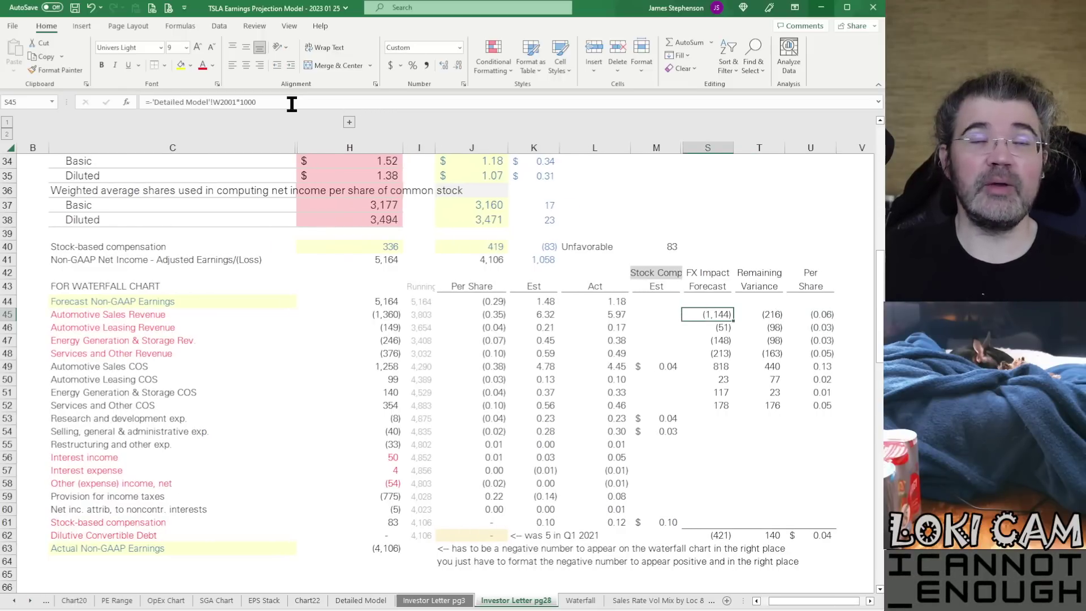
Compare the total automotive sales revenue variance in H45 with its FX impact forecast in S45
{"action": "key", "text": "Left"}
{"action": "key", "text": "Left"}
{"action": "key", "text": "Left"}
{"action": "key", "text": "Left"}
{"action": "key", "text": "Left"}
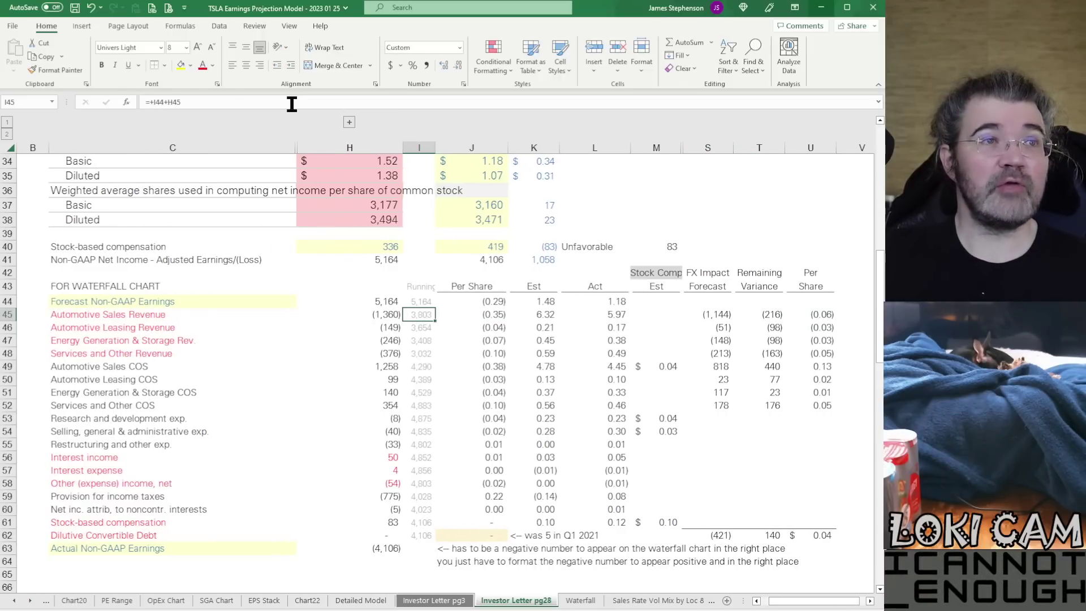
{"action": "key", "text": "Left"}
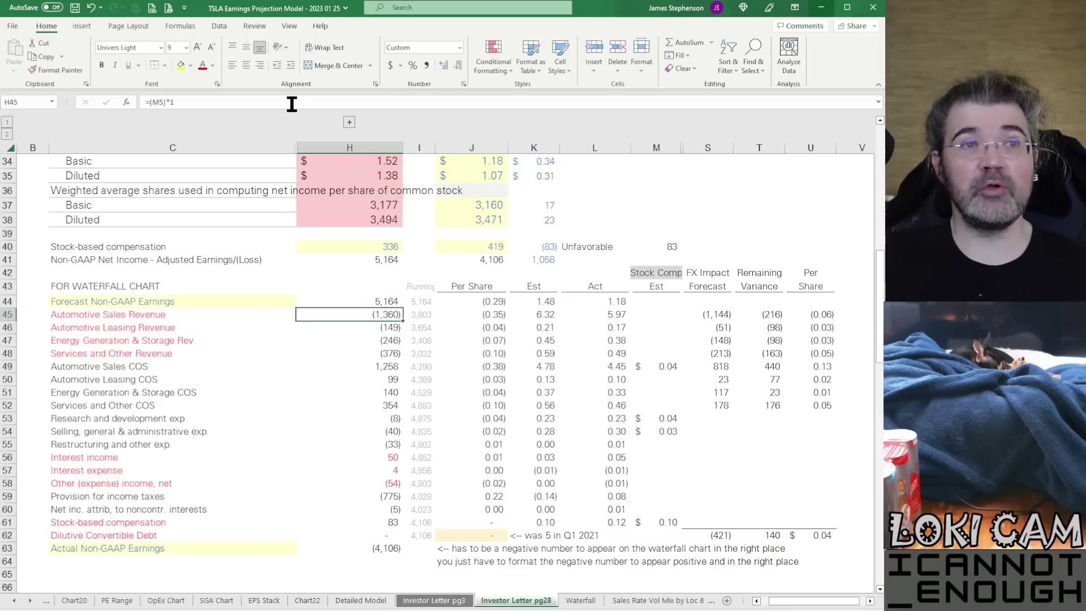
{"action": "key", "text": "Right"}
{"action": "key", "text": "Right"}
{"action": "key", "text": "Right"}
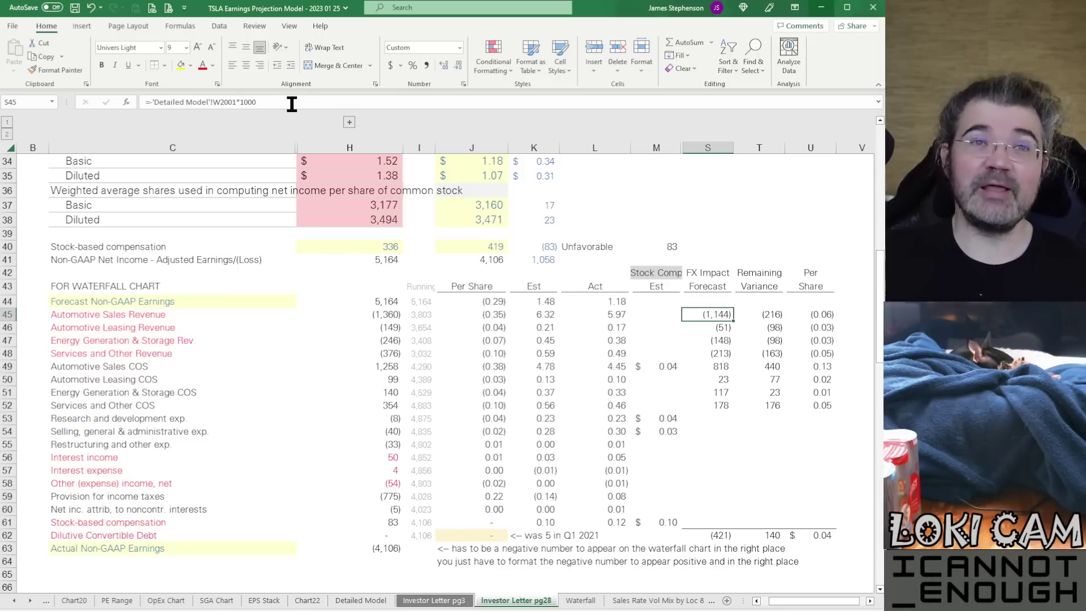
Check the FX impact column from its heading down to S45, and review automotive sales revenue's remaining variance and per-share value in T45:U45
{"action": "key", "text": "Up"}
{"action": "key", "text": "Up"}
{"action": "key", "text": "Up"}
{"action": "key", "text": "Down"}
{"action": "key", "text": "Down"}
{"action": "key", "text": "Down"}
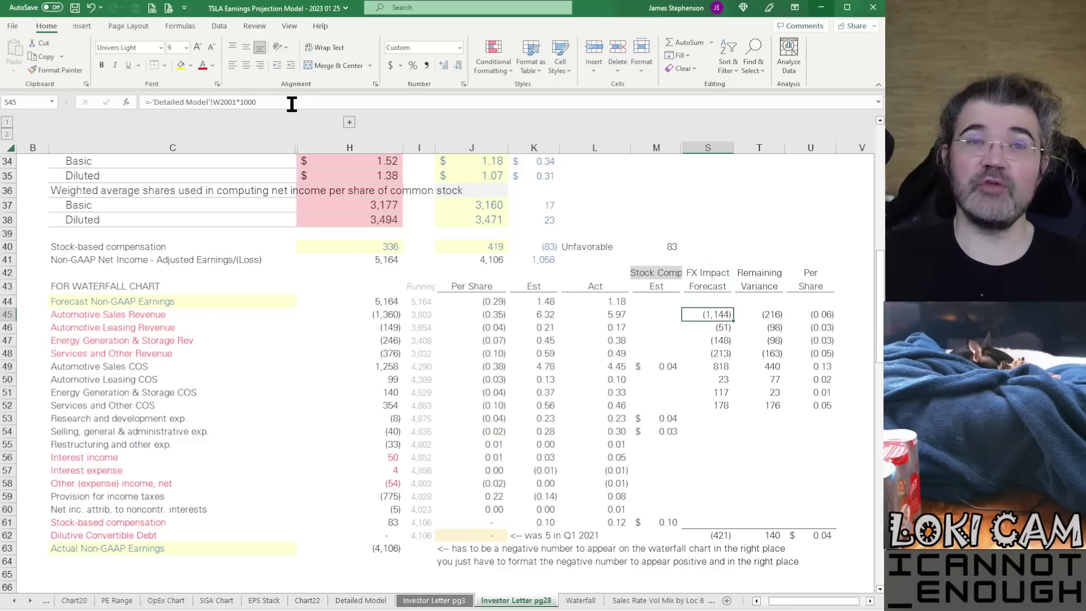
{"action": "key", "text": "Right"}
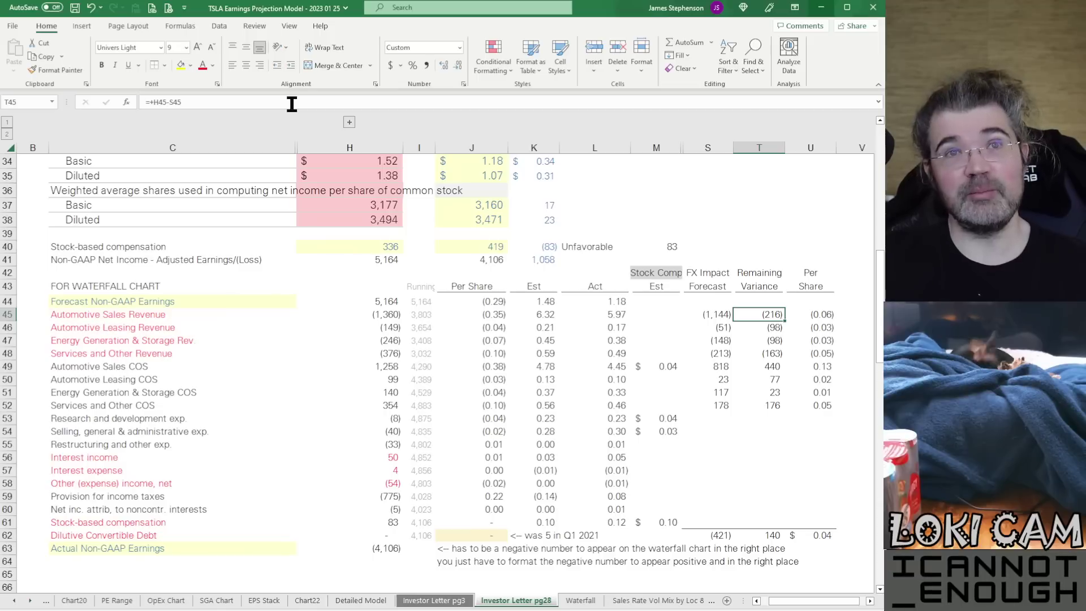
{"action": "key", "text": "Right"}
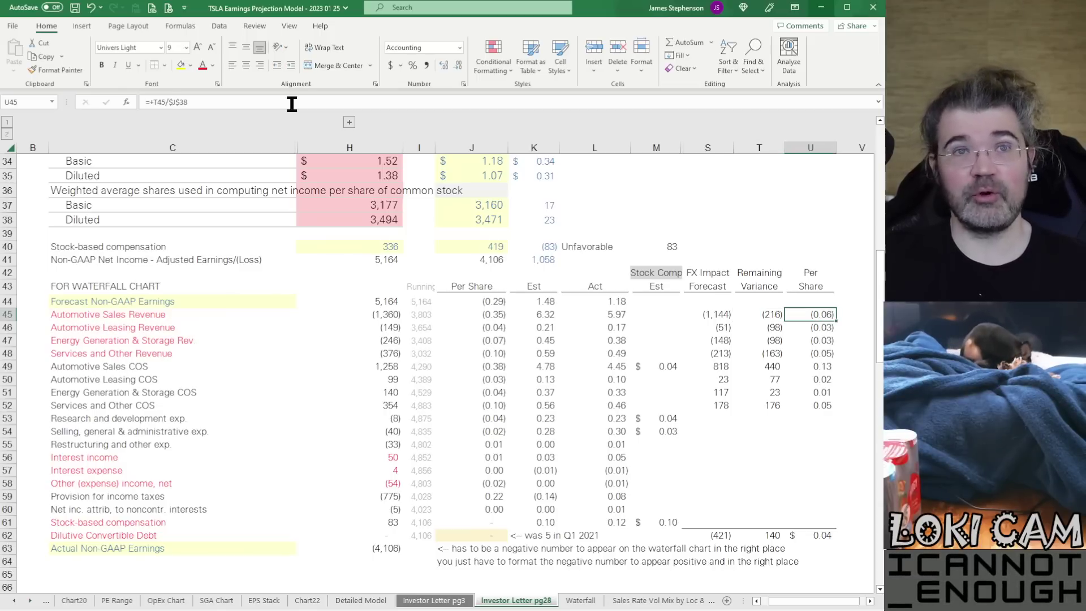
Highlight the per-share remaining variances of the four revenue lines together with their heading in U42:U48
{"action": "key", "text": "Up"}
{"action": "key", "text": "Up"}
{"action": "key", "text": "Up"}
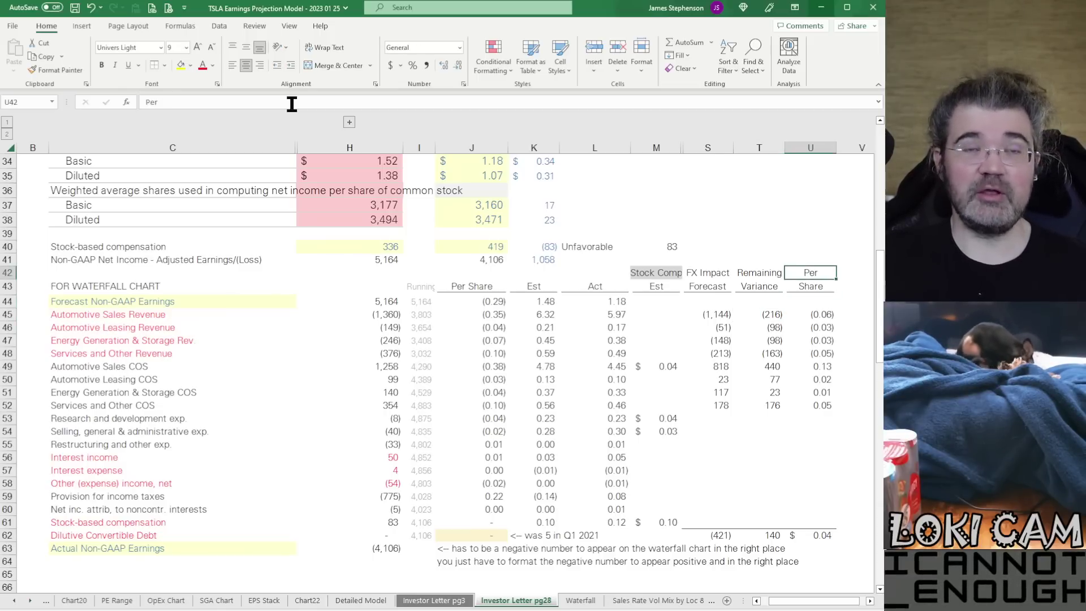
{"action": "key", "text": "shift+Down"}
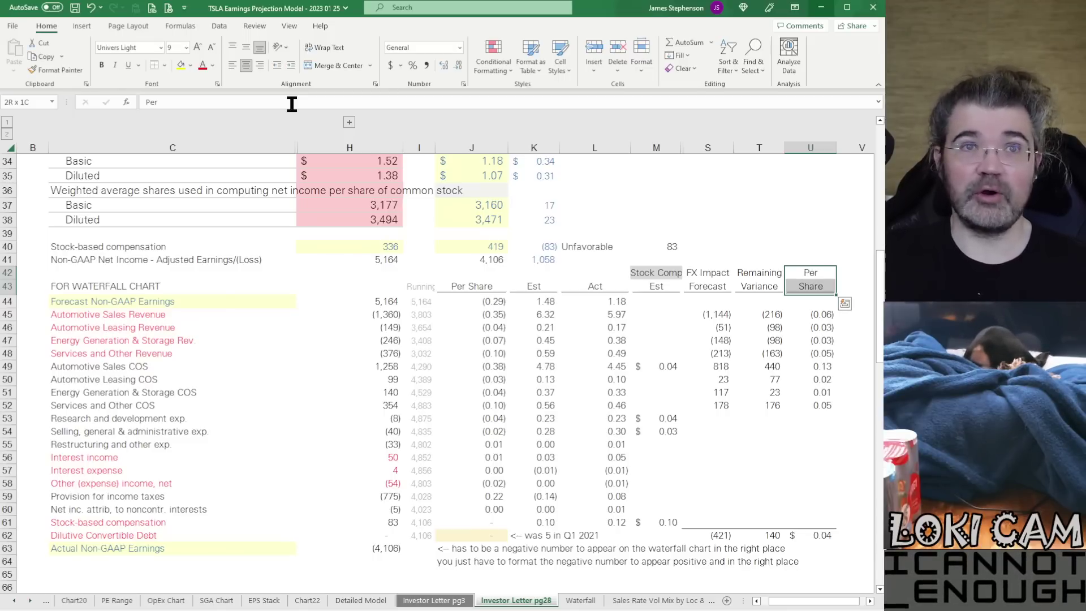
{"action": "key", "text": "shift+Down"}
{"action": "key", "text": "shift+Down"}
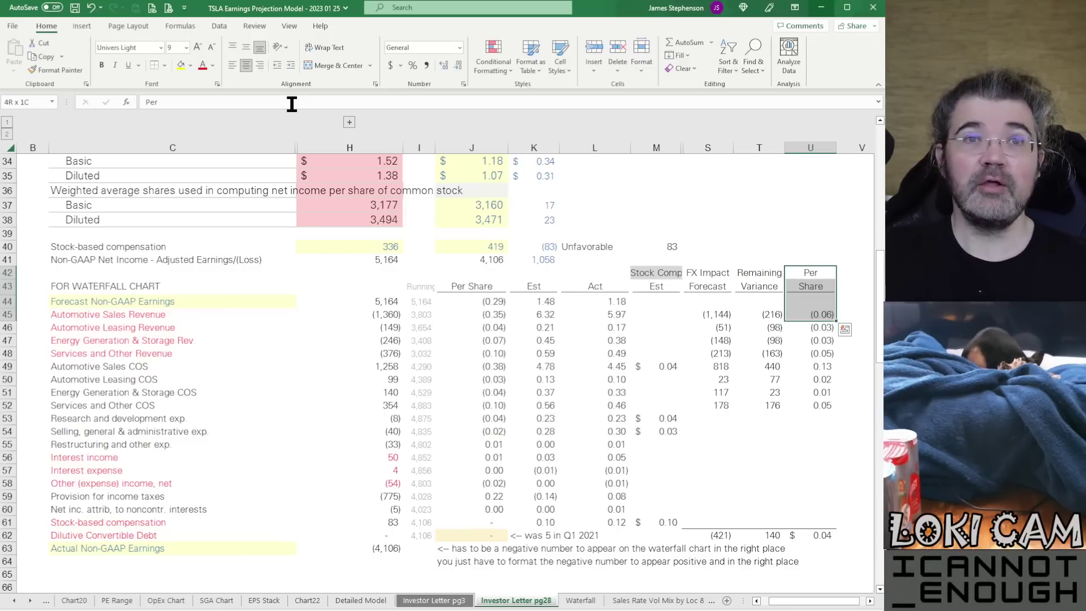
{"action": "key", "text": "shift+Down"}
{"action": "key", "text": "shift+Down"}
{"action": "key", "text": "shift+Down"}
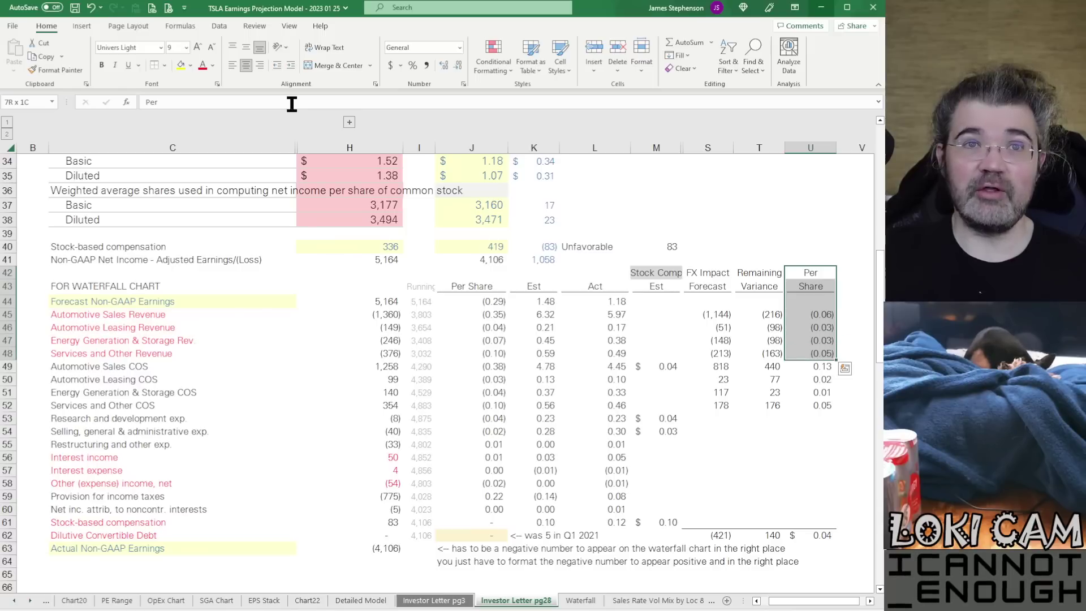
Highlight the per-share remaining variances of the four cost-of-sales lines in U49:U52
{"action": "key", "text": "Down"}
{"action": "key", "text": "Down"}
{"action": "key", "text": "Down"}
{"action": "key", "text": "Down"}
{"action": "key", "text": "Down"}
{"action": "key", "text": "Down"}
{"action": "key", "text": "Down"}
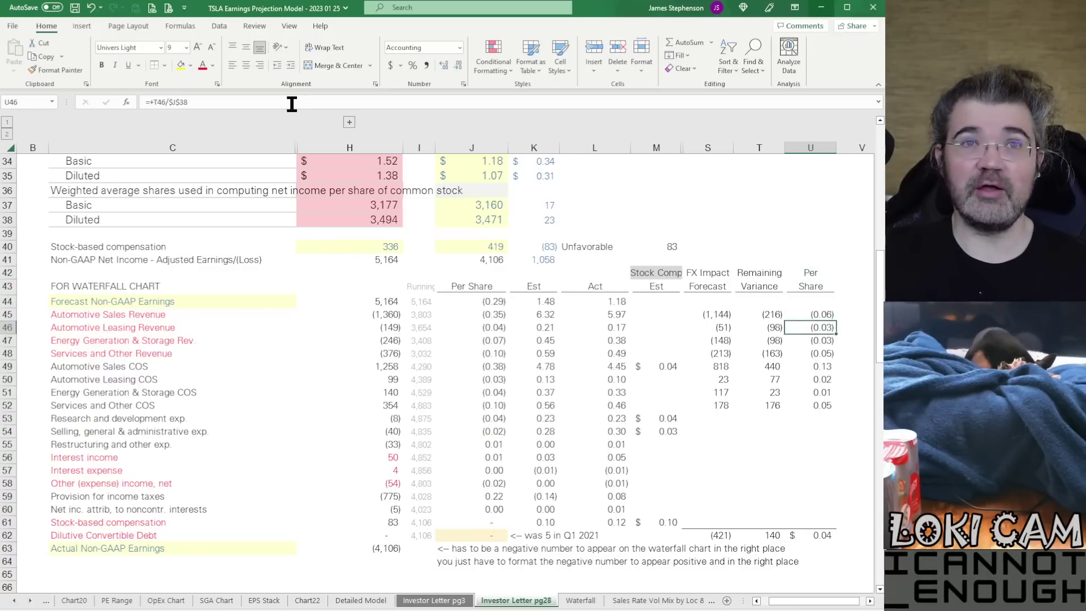
{"action": "key", "text": "Down"}
{"action": "key", "text": "Down"}
{"action": "key", "text": "Down"}
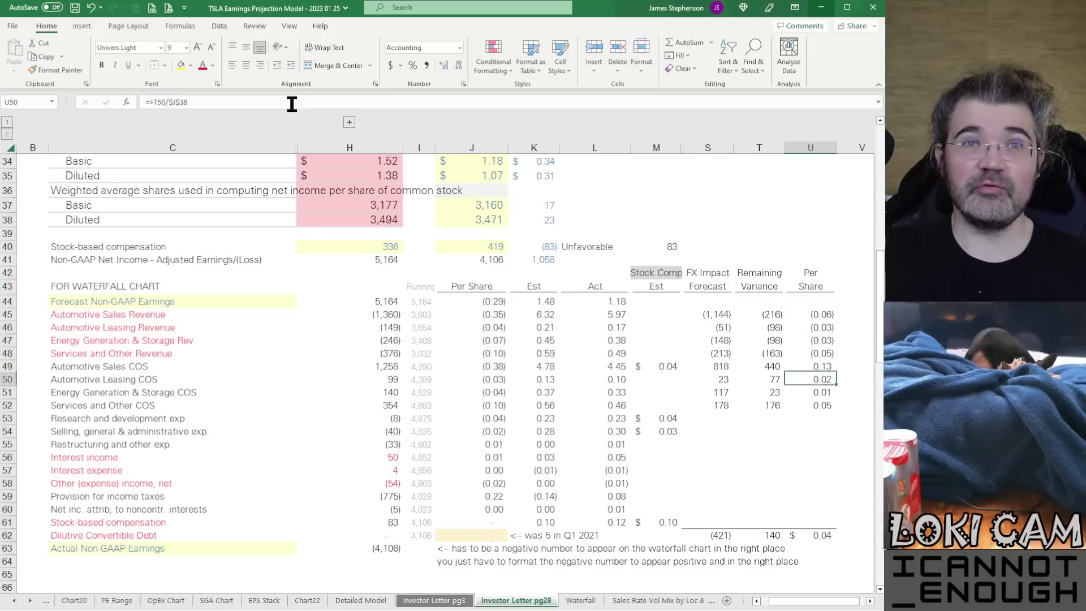
{"action": "key", "text": "Up"}
{"action": "key", "text": "Up"}
{"action": "key", "text": "Up"}
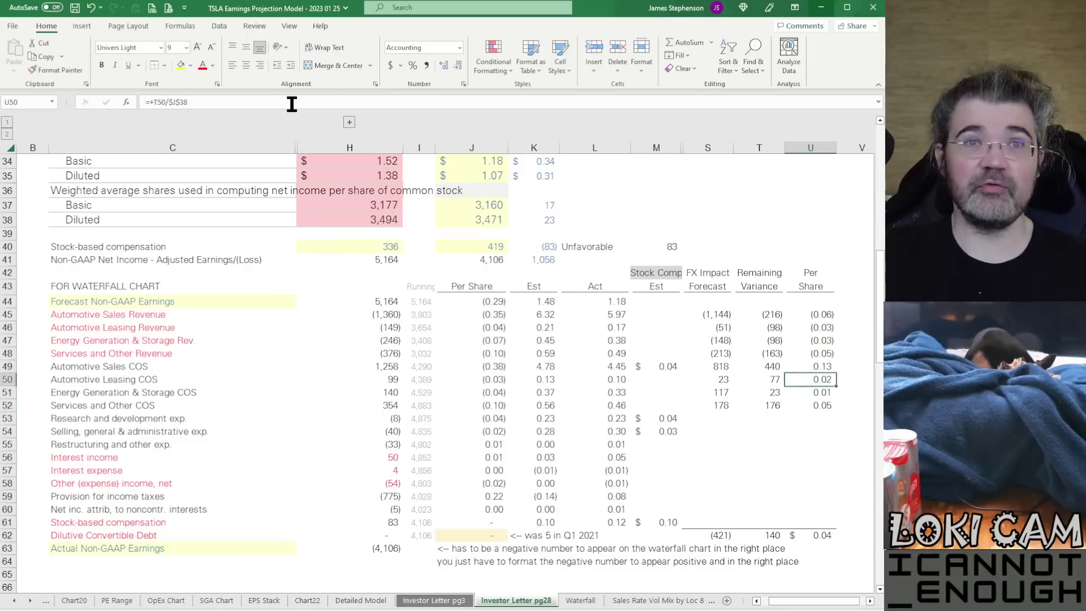
{"action": "key", "text": "Left"}
{"action": "key", "text": "Right"}
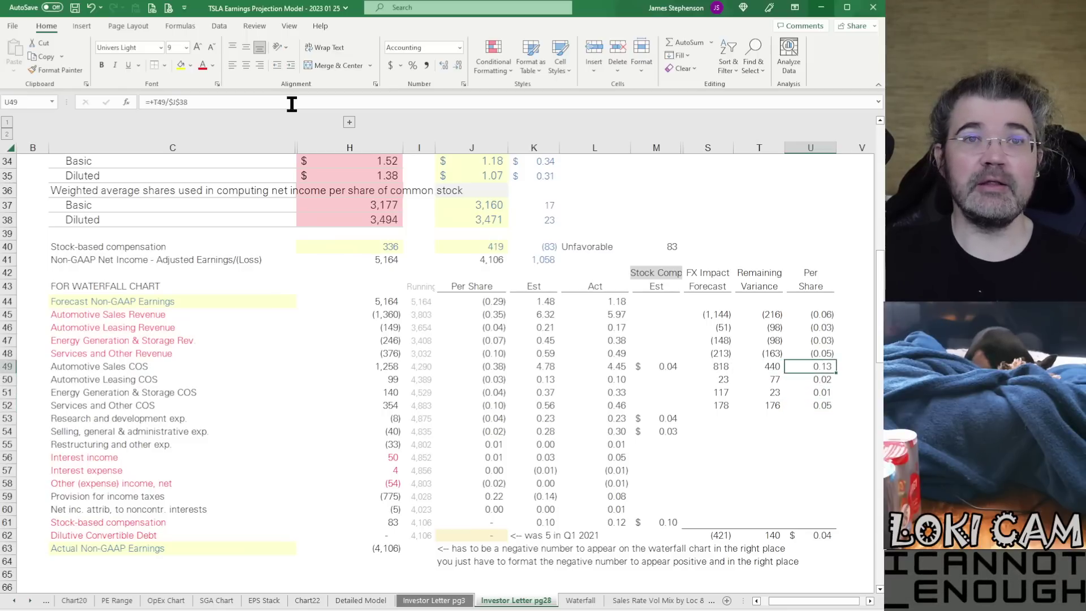
{"action": "key", "text": "shift+Down"}
{"action": "key", "text": "shift+Down"}
{"action": "key", "text": "shift+Down"}
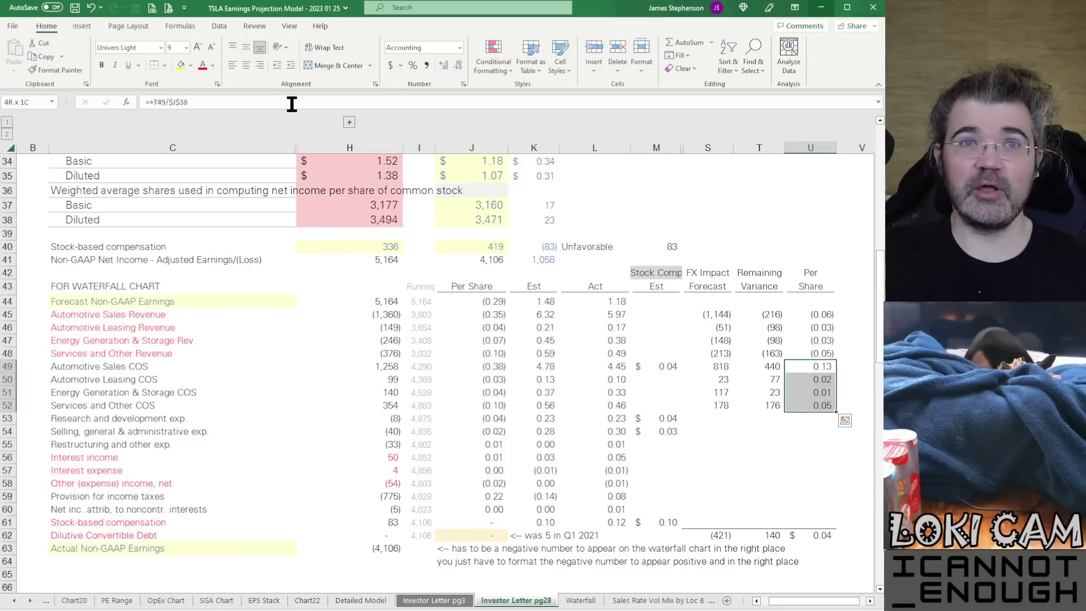
Review the total variances of the cost-of-sales lines in column H, starting from automotive sales COS in H49
{"action": "key", "text": "Left"}
{"action": "key", "text": "Left"}
{"action": "key", "text": "Left"}
{"action": "key", "text": "Left"}
{"action": "key", "text": "Left"}
{"action": "key", "text": "Left"}
{"action": "key", "text": "Left"}
{"action": "key", "text": "Left"}
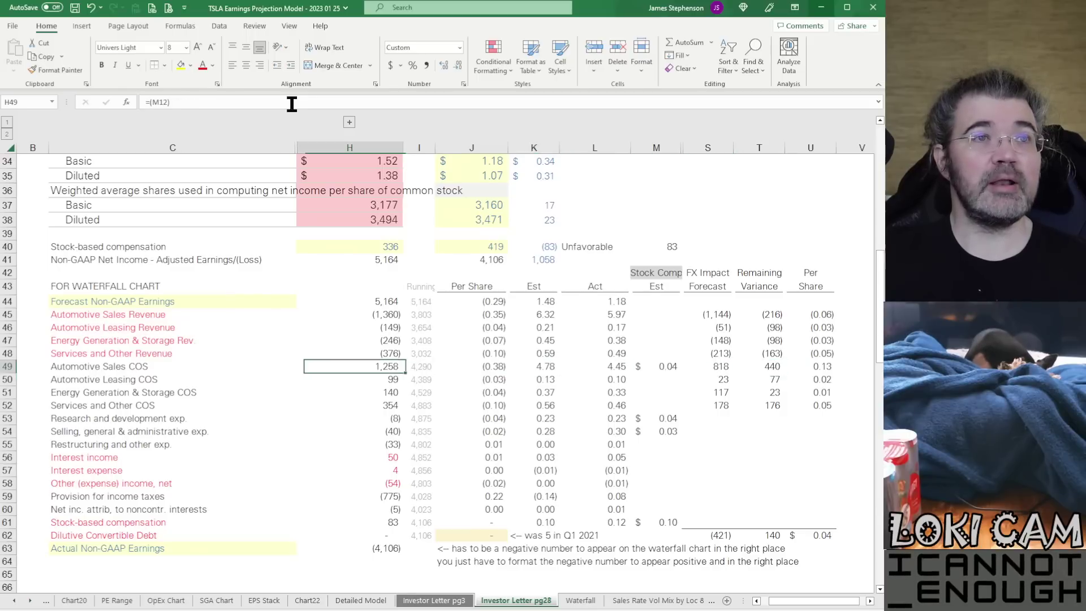
{"action": "key", "text": "Down"}
{"action": "key", "text": "Down"}
{"action": "key", "text": "Down"}
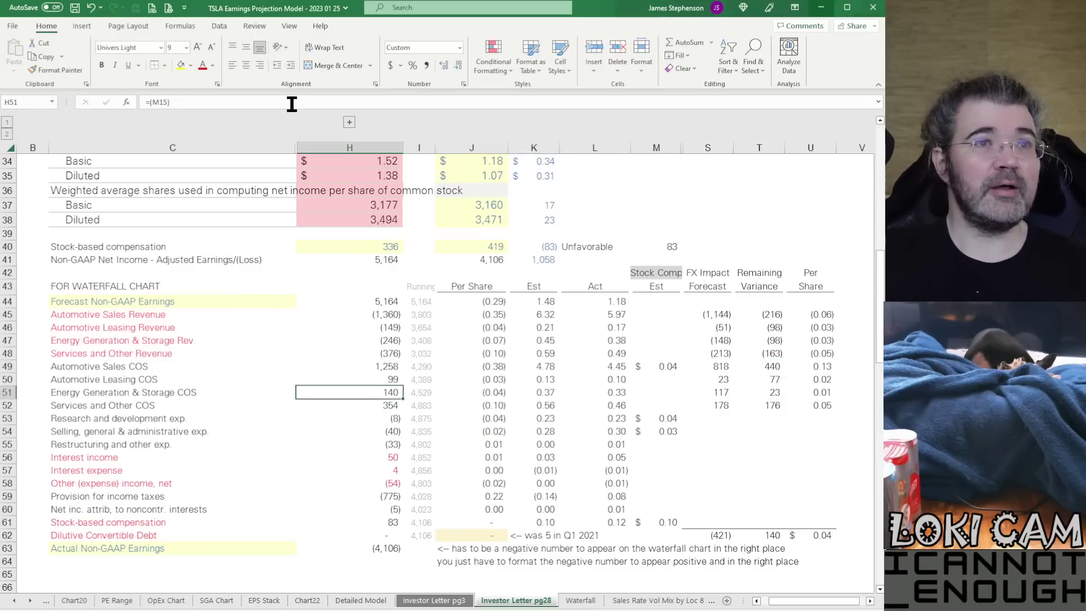
{"action": "key", "text": "Up"}
{"action": "key", "text": "Up"}
{"action": "key", "text": "Up"}
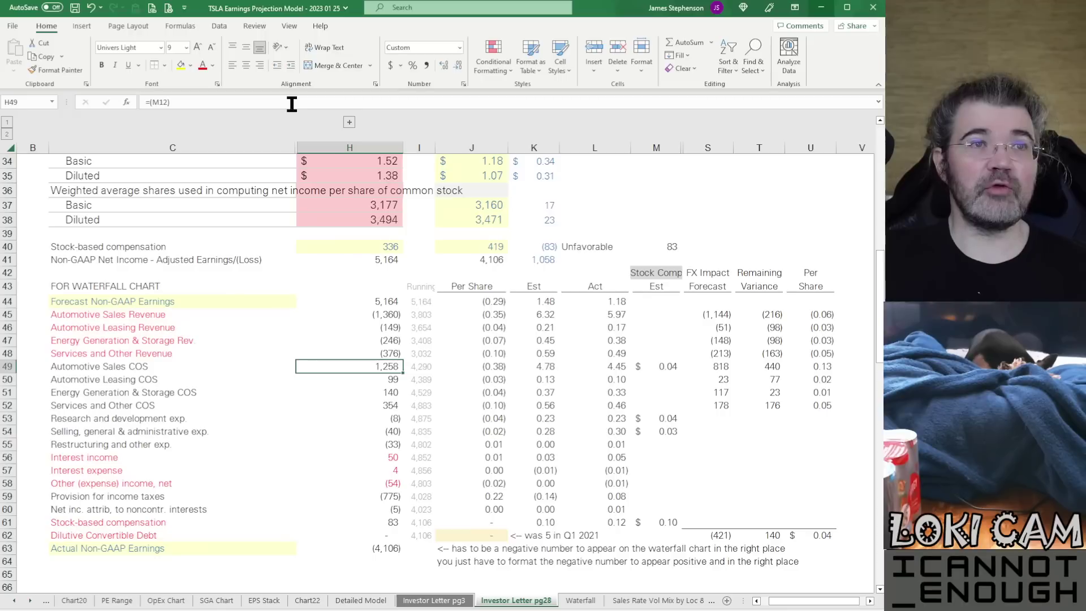
Compare the automotive sales revenue variance in H45 with the lines below it, down to services and other COS in H52
{"action": "key", "text": "Up"}
{"action": "key", "text": "Up"}
{"action": "key", "text": "Up"}
{"action": "key", "text": "Up"}
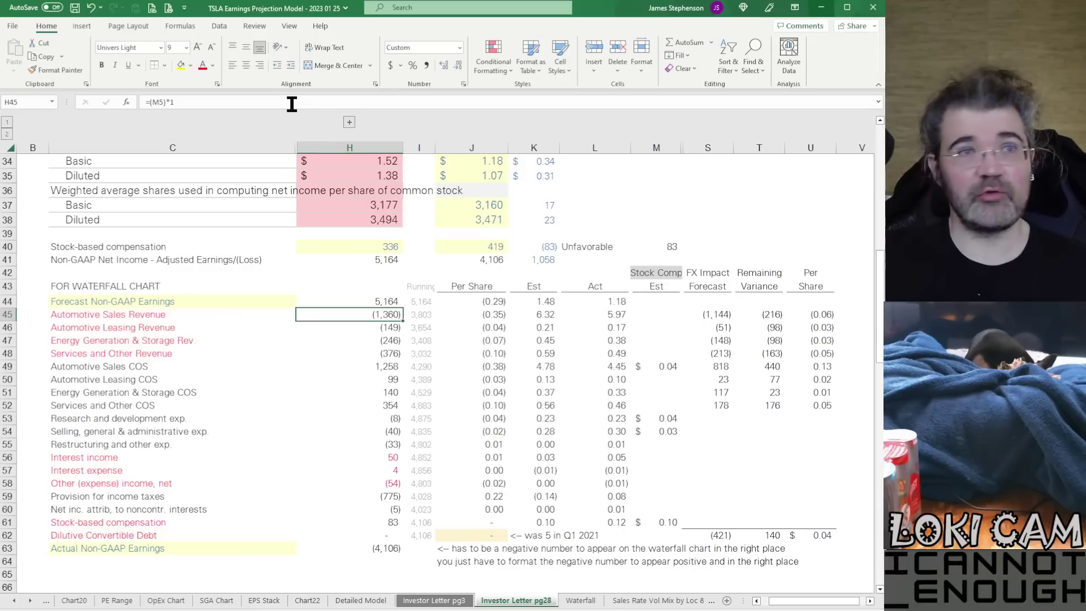
{"action": "key", "text": "Down"}
{"action": "key", "text": "Down"}
{"action": "key", "text": "Down"}
{"action": "key", "text": "Down"}
{"action": "key", "text": "Down"}
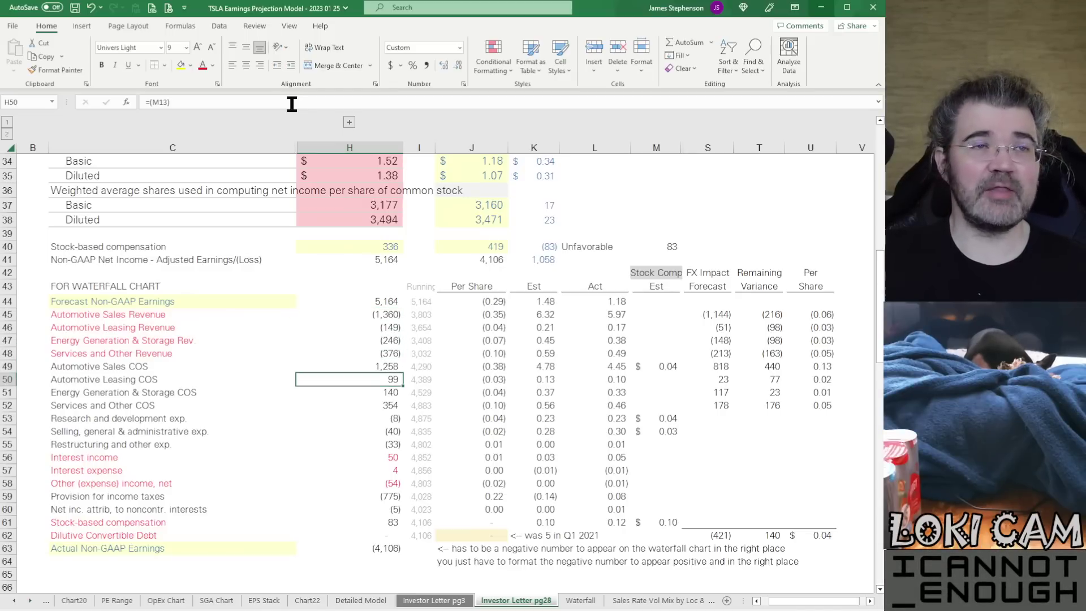
{"action": "key", "text": "Down"}
{"action": "key", "text": "Down"}
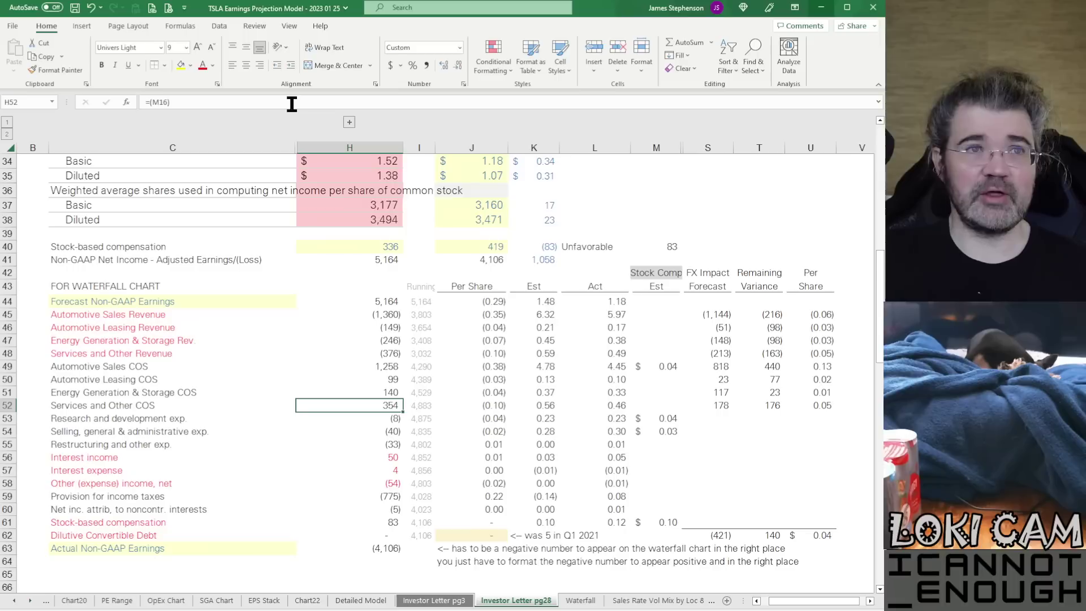
Look across the services and other COS row from its total variance to its per-share remaining variance in U52
{"action": "key", "text": "Right"}
{"action": "key", "text": "Right"}
{"action": "key", "text": "Right"}
{"action": "key", "text": "Right"}
{"action": "key", "text": "Right"}
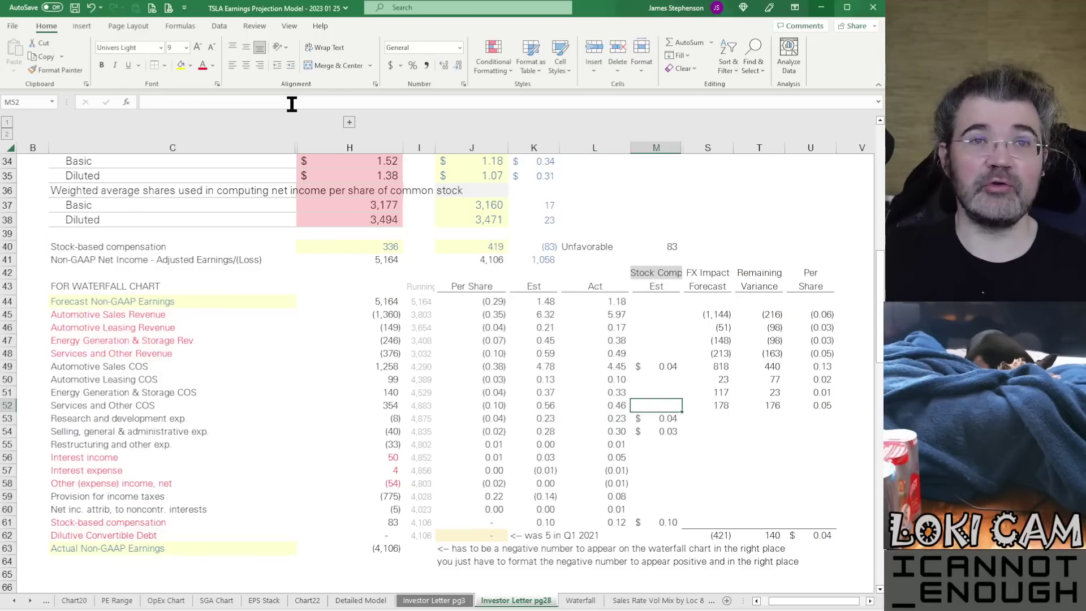
{"action": "key", "text": "Right"}
{"action": "key", "text": "Right"}
{"action": "key", "text": "Right"}
Review the column totals for FX impact, remaining variance and per-share value in S62:U62
{"action": "key", "text": "Down"}
{"action": "key", "text": "Down"}
{"action": "key", "text": "Down"}
{"action": "key", "text": "Down"}
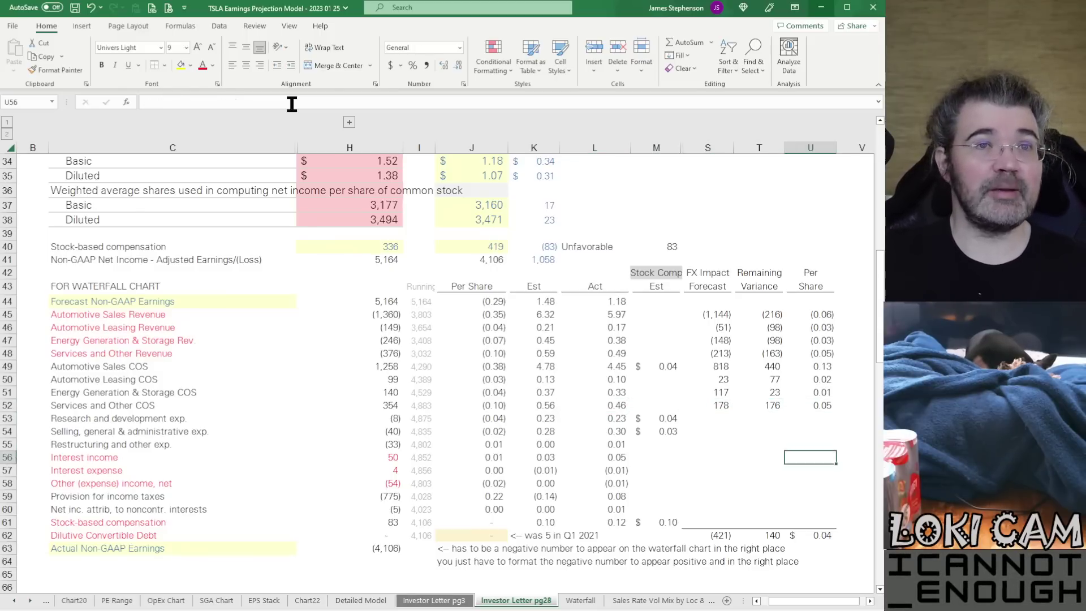
{"action": "key", "text": "Down"}
{"action": "key", "text": "Down"}
{"action": "key", "text": "Down"}
{"action": "key", "text": "Down"}
{"action": "key", "text": "Down"}
{"action": "key", "text": "Down"}
{"action": "key", "text": "Left"}
{"action": "key", "text": "Left"}
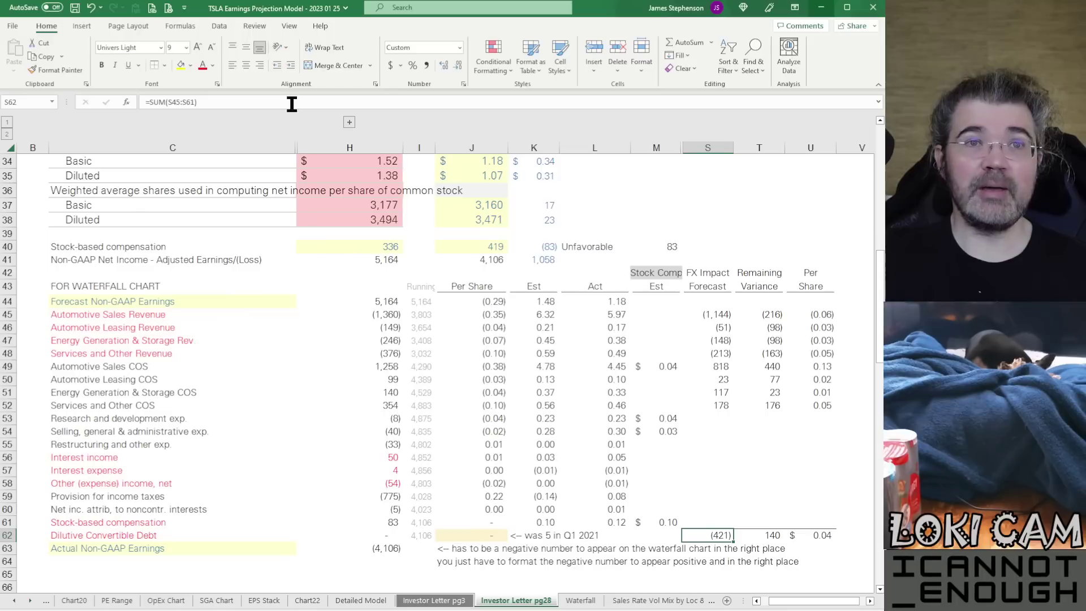
{"action": "key", "text": "Right"}
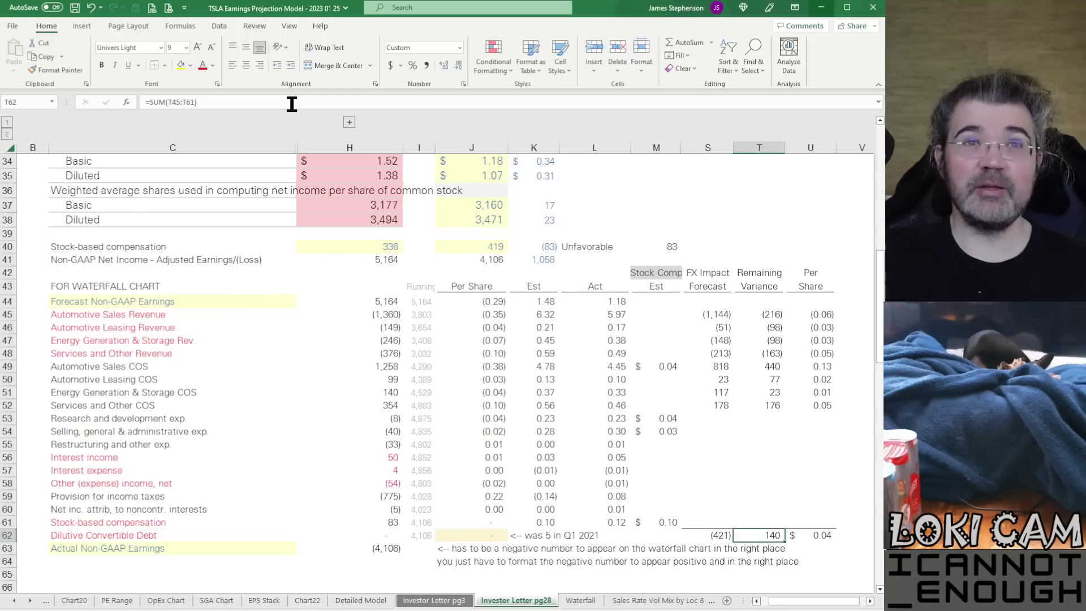
{"action": "key", "text": "Right"}
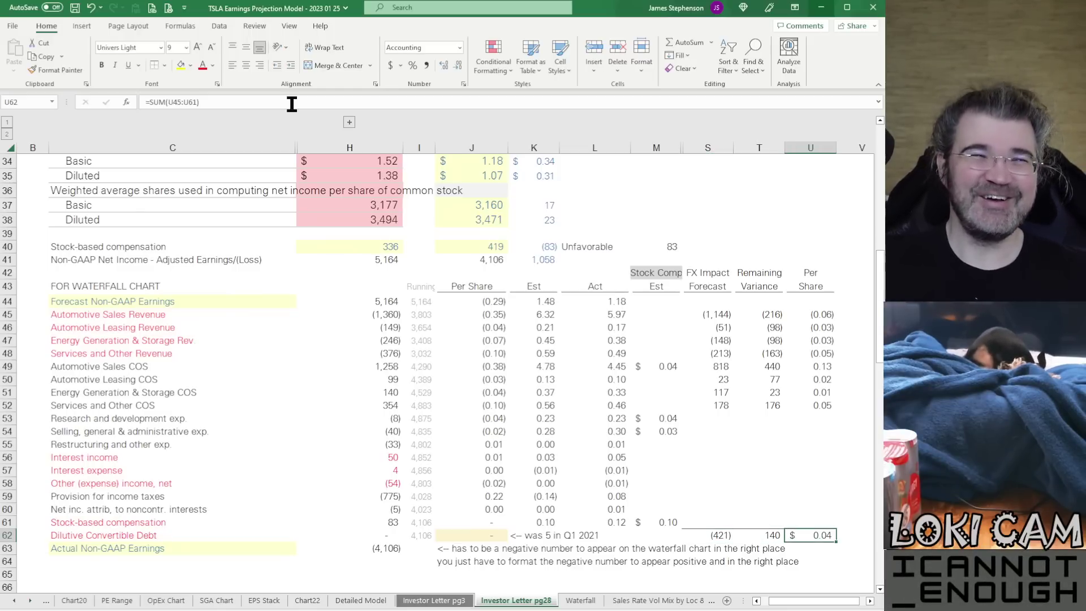
Return to the FX Impact heading in S42, and open the Waterfall sheet to view the forecast-to-actual earnings reconciliation chart
{"action": "key", "text": "Left"}
{"action": "key", "text": "Left"}
{"action": "key", "text": "Up"}
{"action": "key", "text": "Up"}
{"action": "key", "text": "Up"}
{"action": "key", "text": "Up"}
{"action": "key", "text": "Up"}
{"action": "key", "text": "Up"}
{"action": "key", "text": "Up"}
{"action": "key", "text": "Up"}
{"action": "key", "text": "Up"}
{"action": "key", "text": "Up"}
{"action": "key", "text": "Up"}
{"action": "key", "text": "Up"}
{"action": "key", "text": "Up"}
{"action": "key", "text": "Up"}
{"action": "key", "text": "Up"}
{"action": "key", "text": "Up"}
{"action": "key", "text": "Up"}
{"action": "key", "text": "Up"}
{"action": "key", "text": "Up"}
{"action": "key", "text": "Up"}
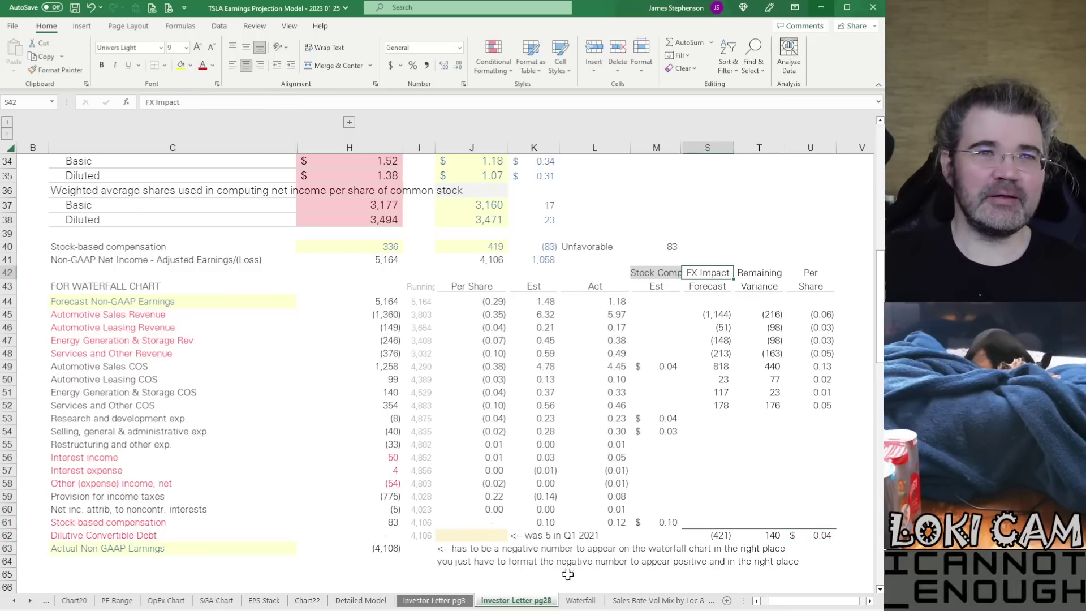
{"action": "left_click", "coordinate": [583, 601]}
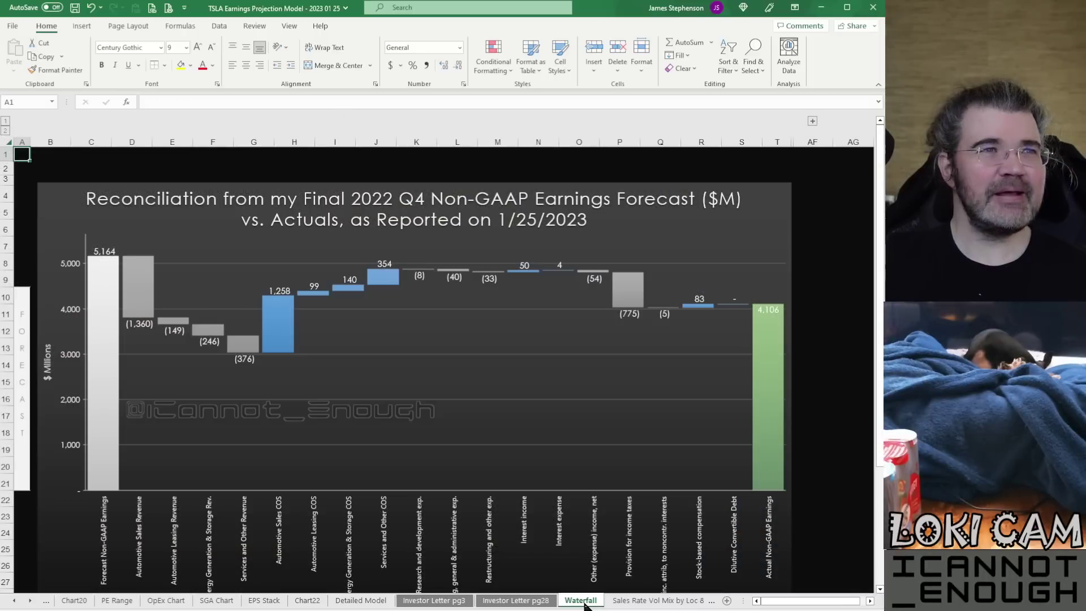